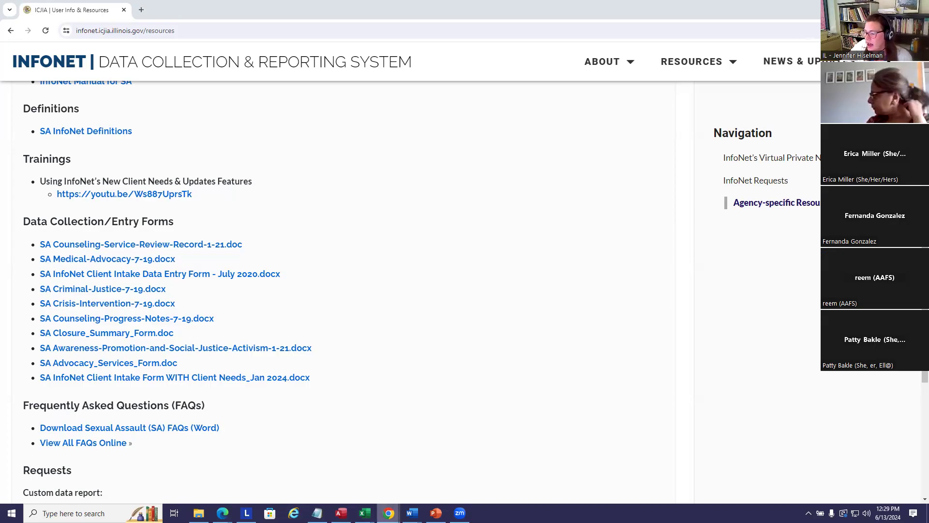
Return to the ICJIA InfoNet window showing the victim client's updates page.
{"action": "mouse_move", "coordinate": [388, 513]}
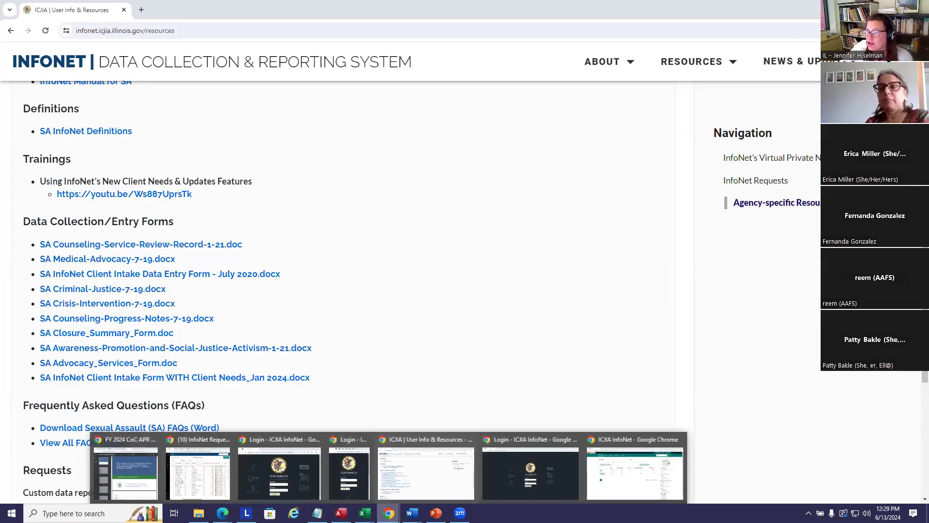
{"action": "left_click", "coordinate": [625, 494]}
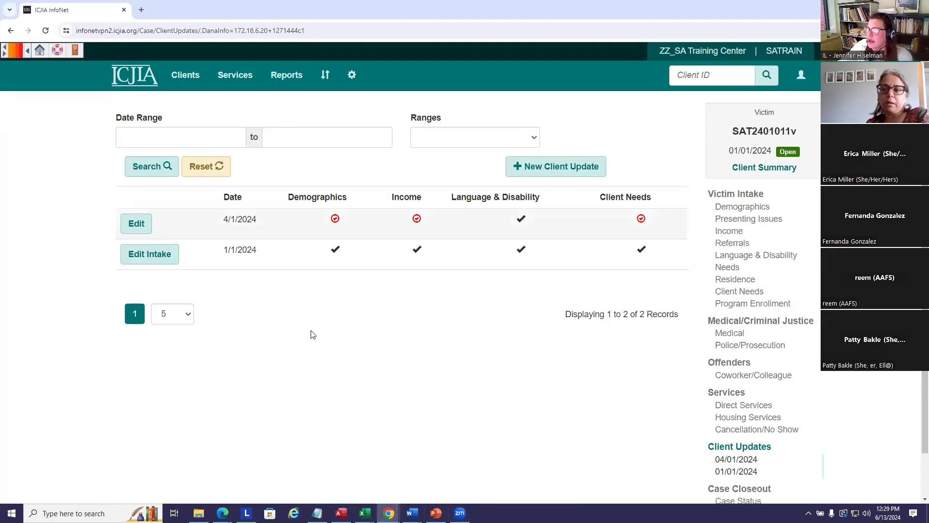
Go to Clients > Households and start a new household record.
{"action": "left_click", "coordinate": [183, 76]}
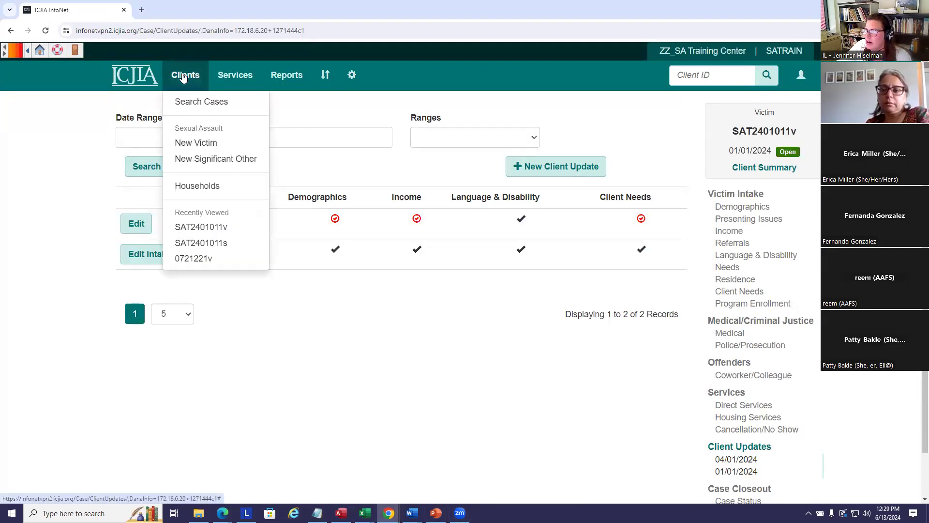
{"action": "left_click", "coordinate": [185, 189]}
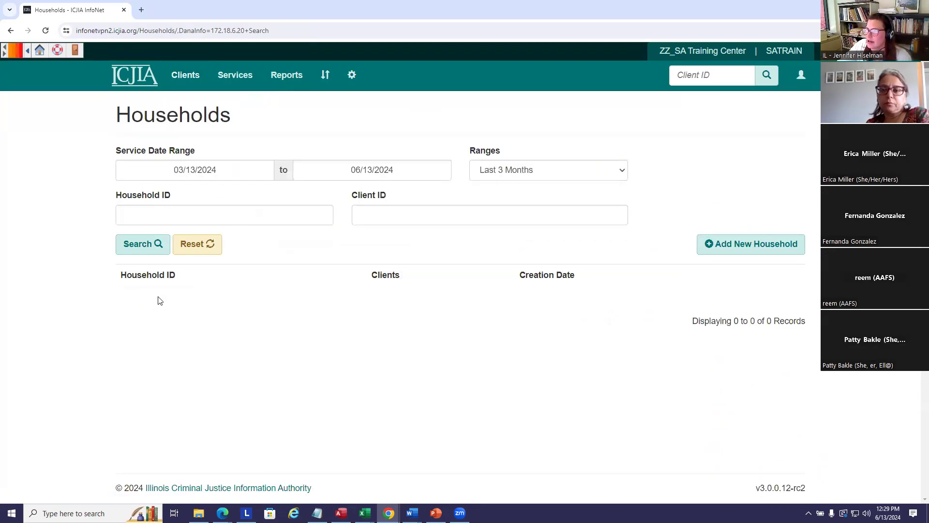
{"action": "left_click", "coordinate": [755, 247]}
{"action": "left_click", "coordinate": [163, 190]}
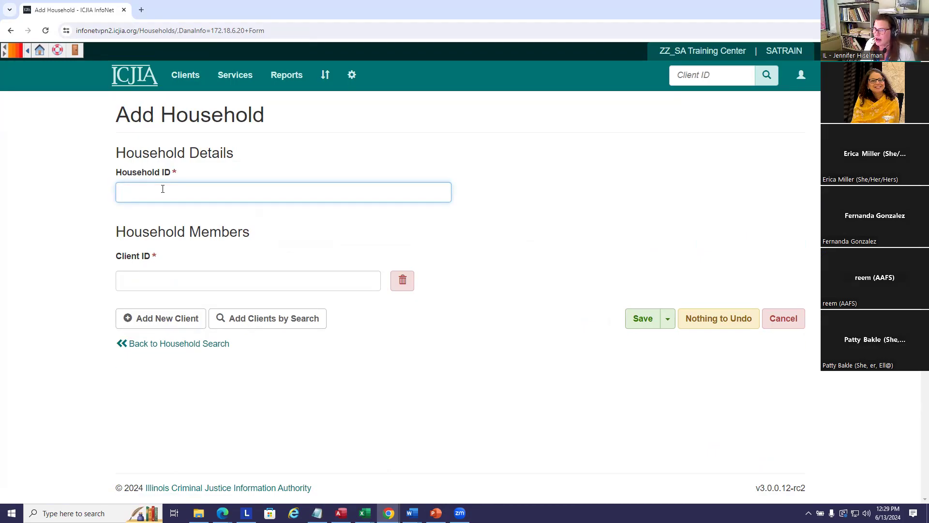
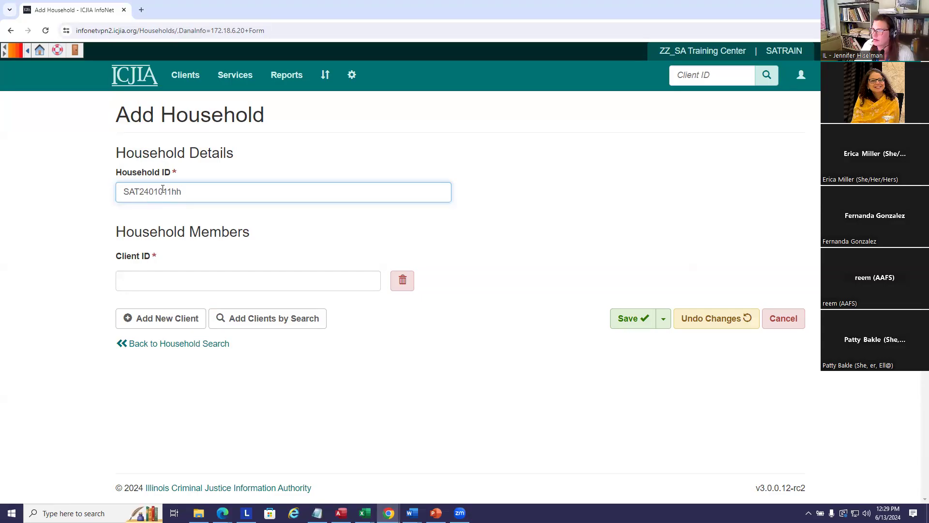
{"action": "left_click", "coordinate": [180, 282]}
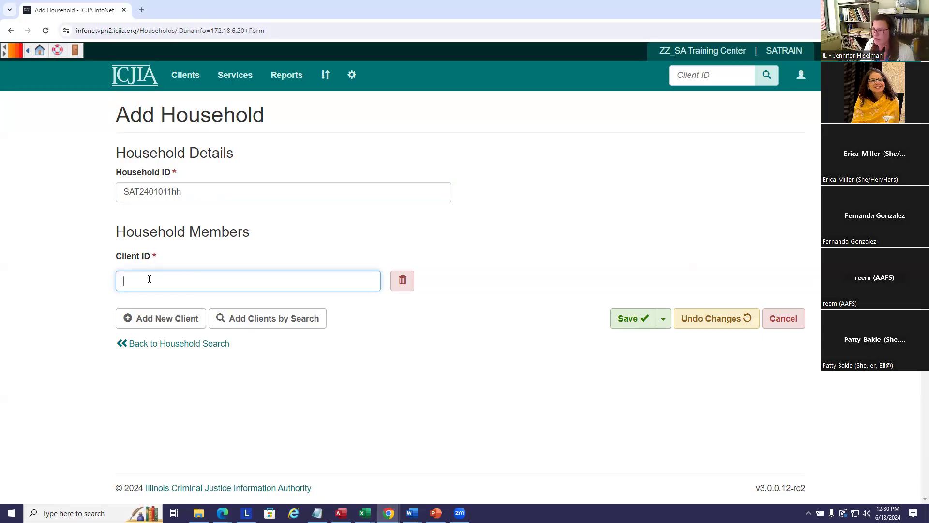
{"action": "type", "text": "SA"}
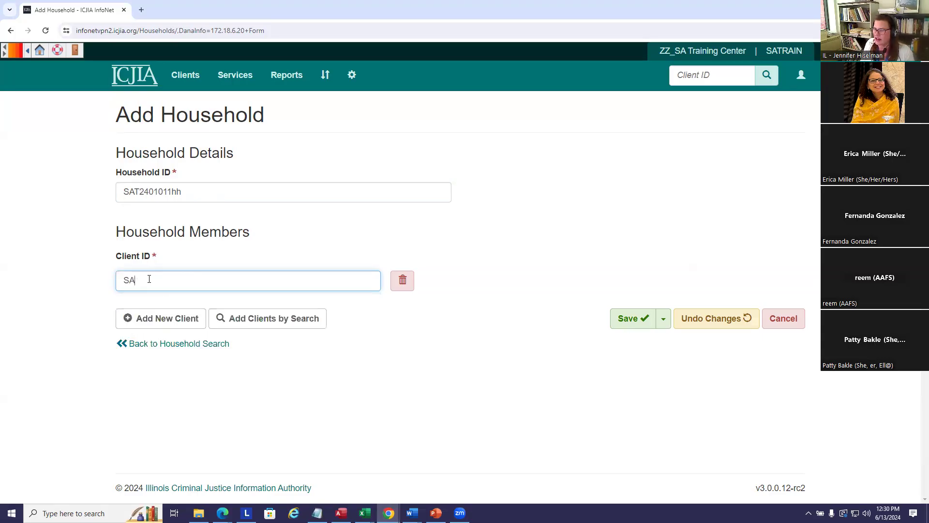
{"action": "type", "text": "T"}
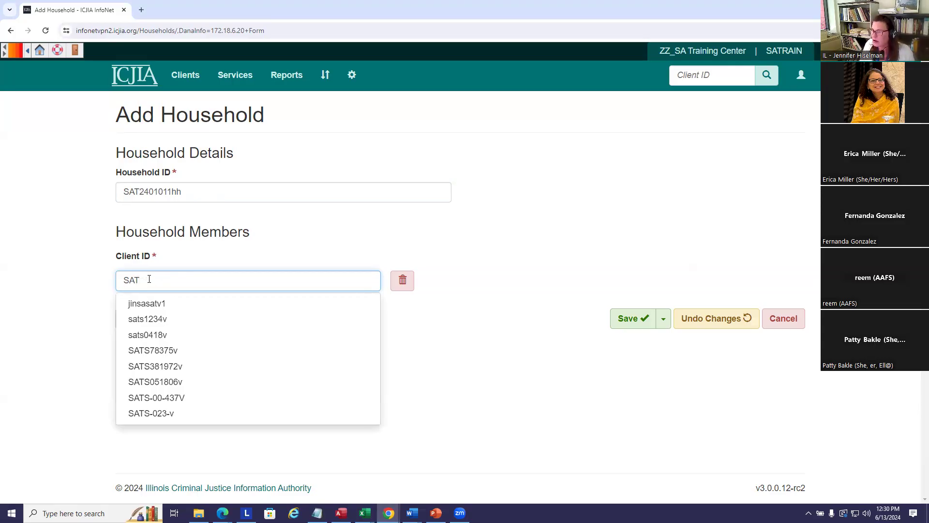
{"action": "type", "text": "01"}
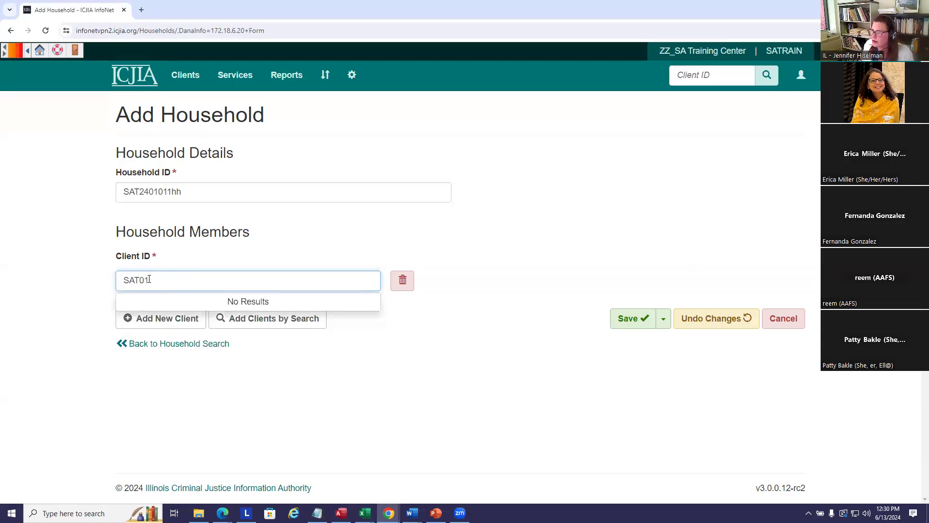
{"action": "key", "text": "BackSpace"}
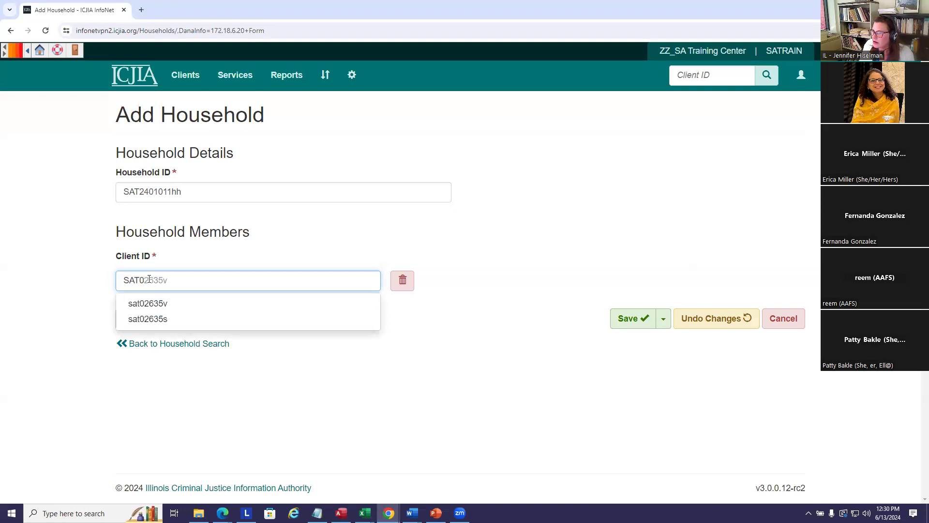
{"action": "key", "text": "BackSpace"}
{"action": "type", "text": "24"}
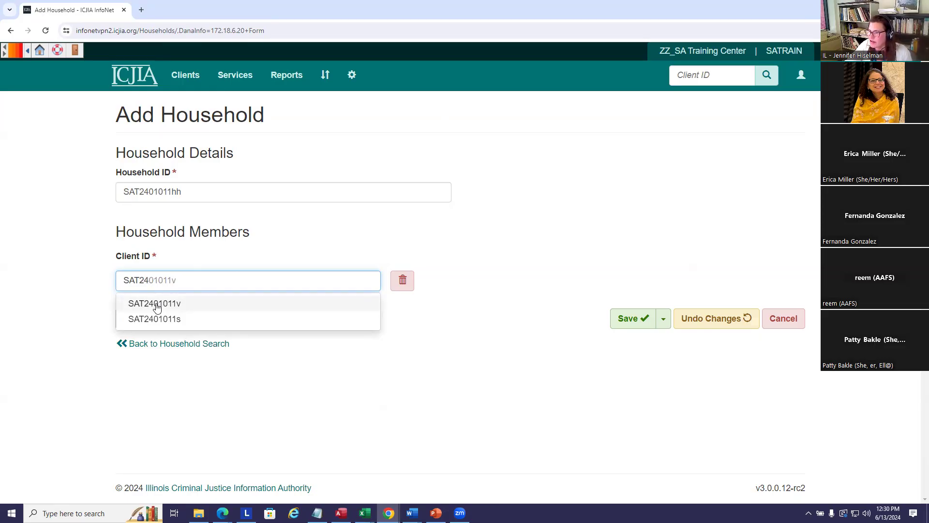
{"action": "left_click", "coordinate": [157, 304]}
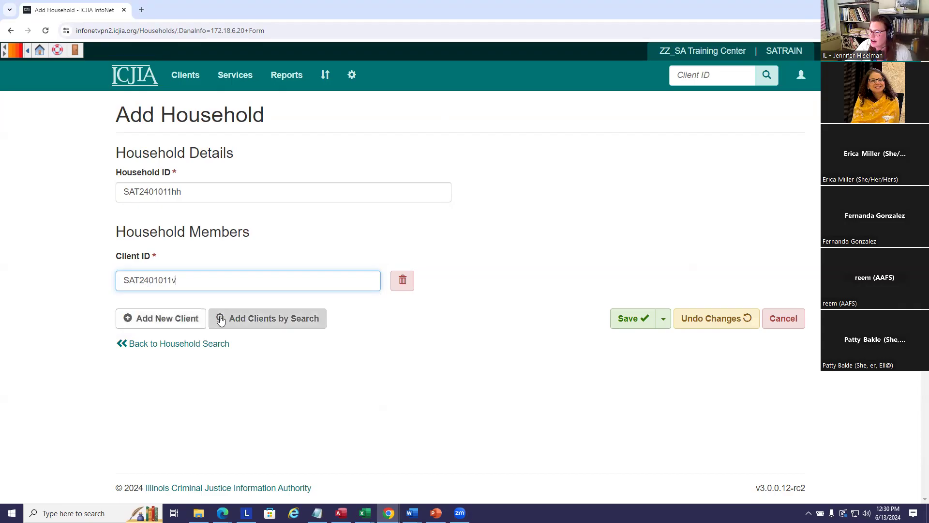
Search for clients to add, first contacted from 01/01/2024 to 06/13/2024.
{"action": "left_click", "coordinate": [271, 322]}
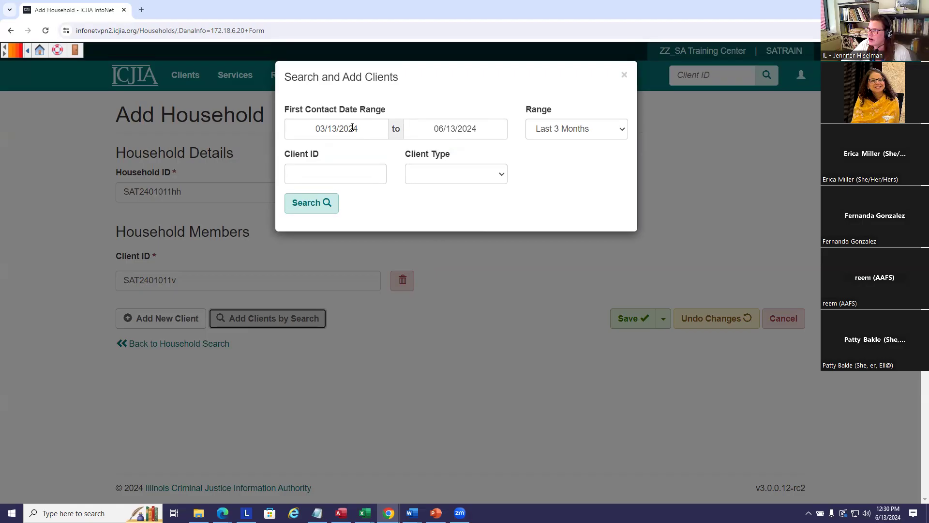
{"action": "left_click", "coordinate": [317, 129]}
{"action": "left_click_drag", "start_coordinate": [339, 128], "coordinate": [367, 129]}
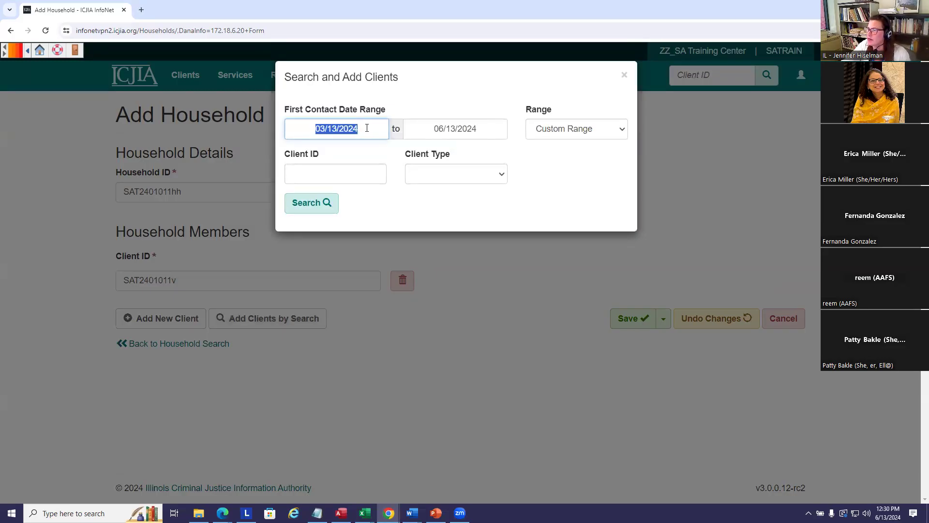
{"action": "left_click", "coordinate": [368, 128]}
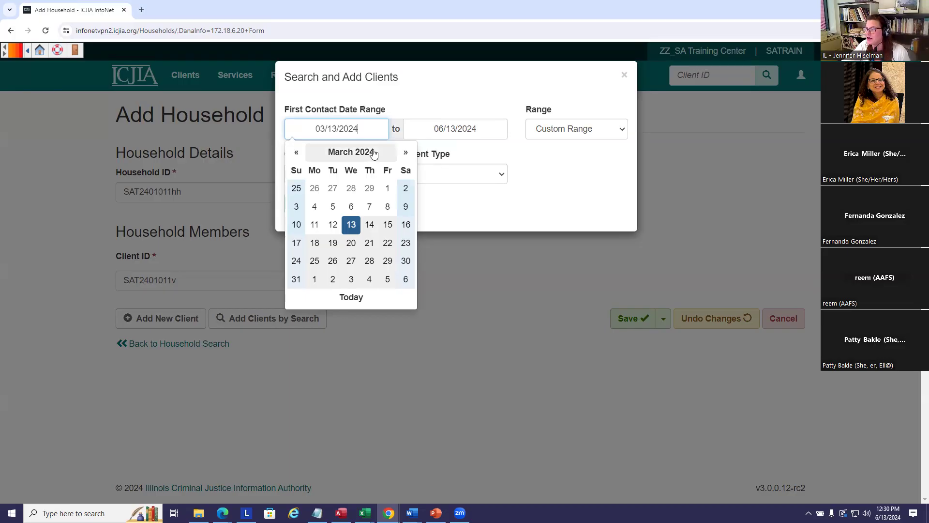
{"action": "left_click_drag", "start_coordinate": [315, 127], "coordinate": [367, 124]}
{"action": "type", "text": "1"}
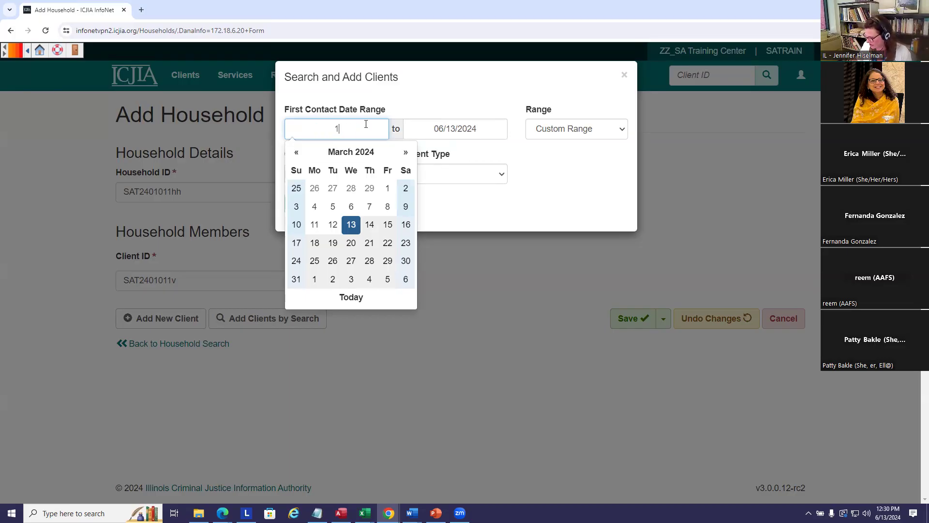
{"action": "type", "text": "/1/24"}
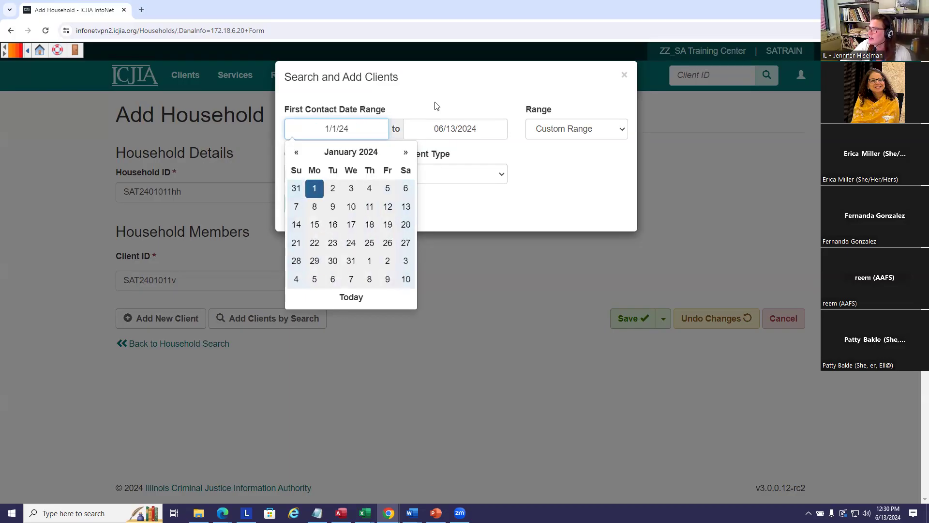
{"action": "left_click", "coordinate": [447, 97]}
{"action": "left_click", "coordinate": [318, 210]}
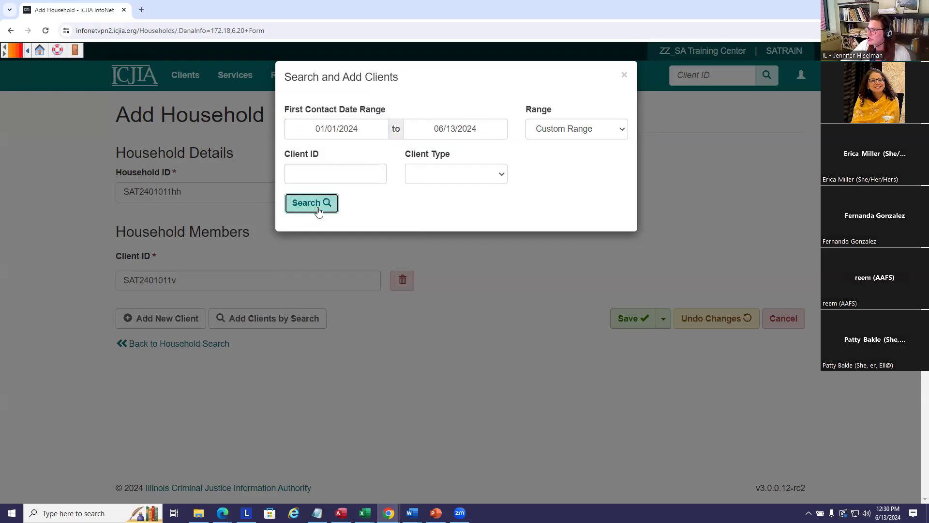
{"action": "left_click", "coordinate": [311, 208]}
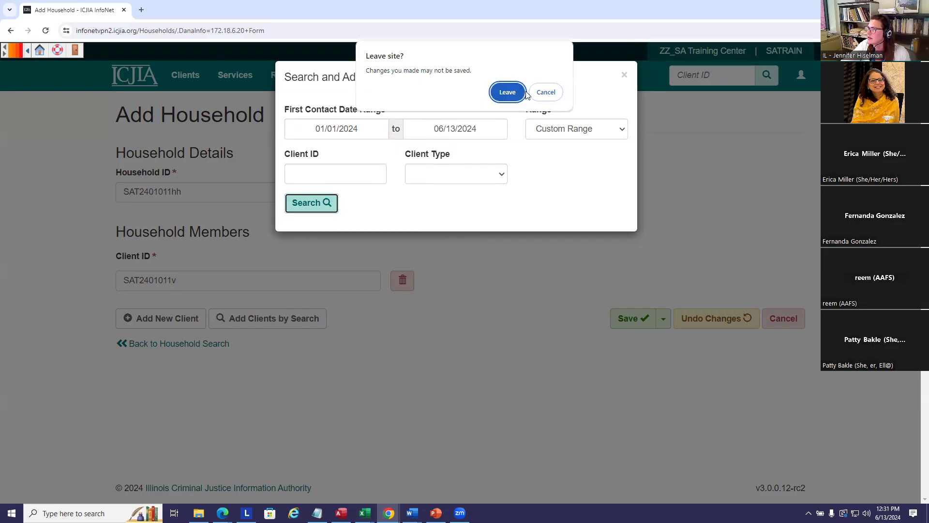
Leave the expired page and switch to the InfoNet login window.
{"action": "left_click", "coordinate": [507, 91]}
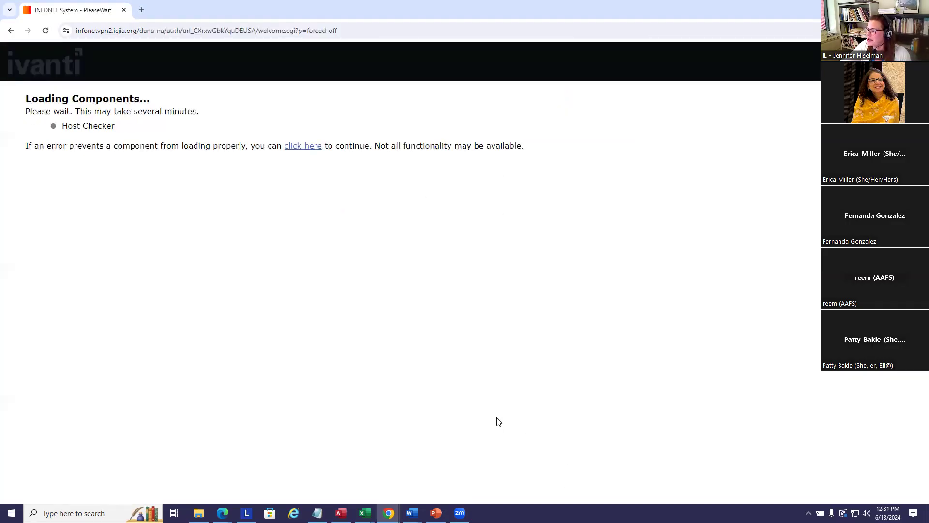
{"action": "mouse_move", "coordinate": [389, 513]}
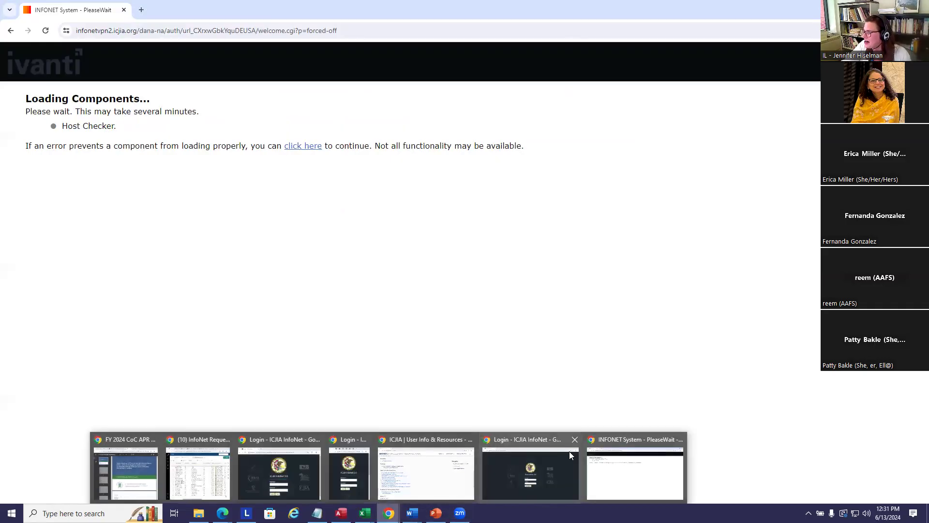
{"action": "left_click", "coordinate": [509, 469]}
Sign back in to ICJIA InfoNet with the username and password.
{"action": "left_click", "coordinate": [446, 315]}
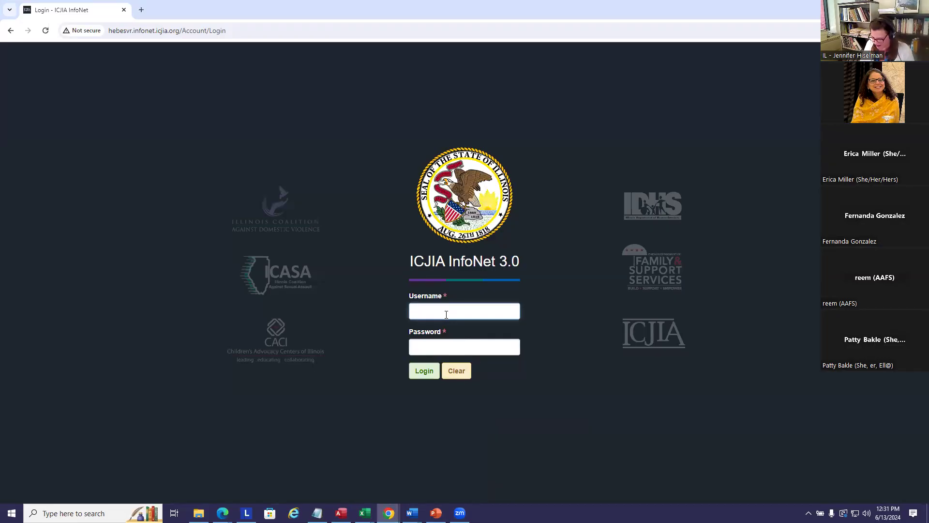
{"action": "type", "text": "Satrai"}
{"action": "key", "text": "Tab"}
{"action": "type", "text": "*******"}
{"action": "left_click", "coordinate": [424, 371]}
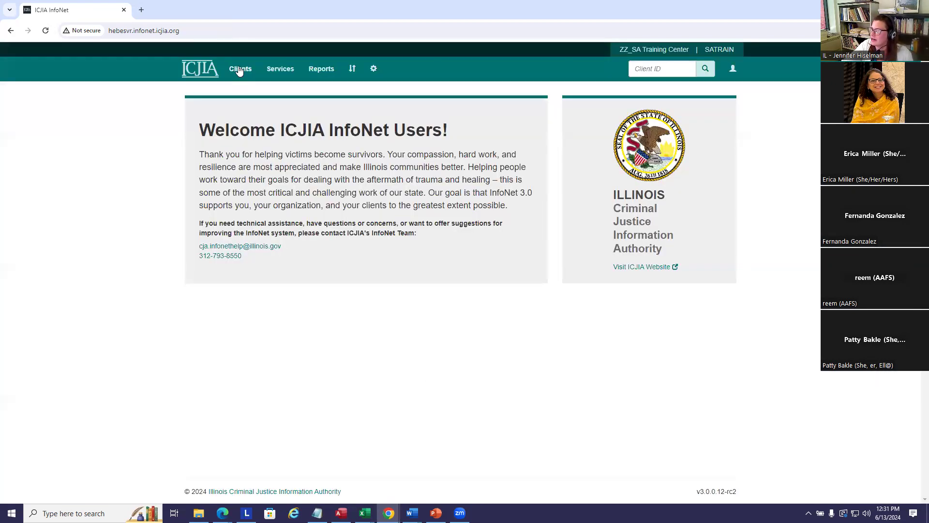
{"action": "left_click", "coordinate": [238, 71]}
{"action": "left_click", "coordinate": [240, 156]}
{"action": "left_click", "coordinate": [220, 182]}
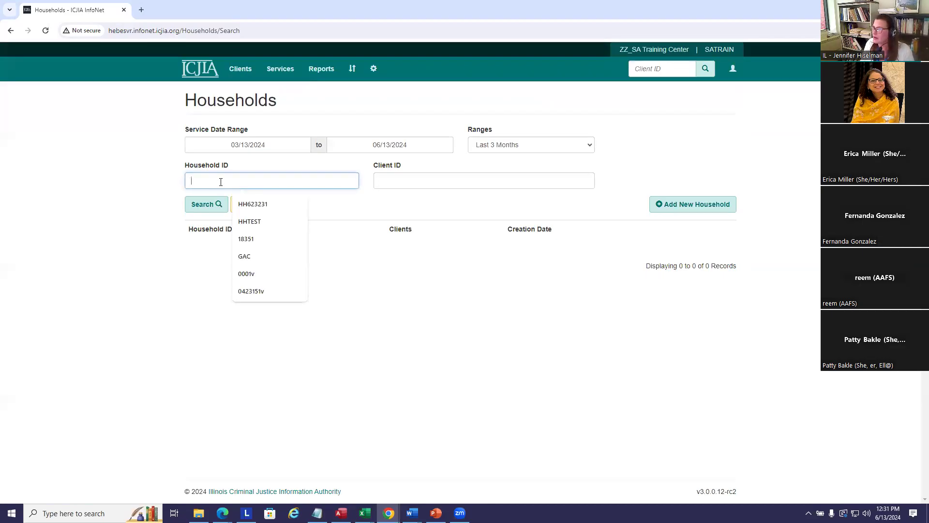
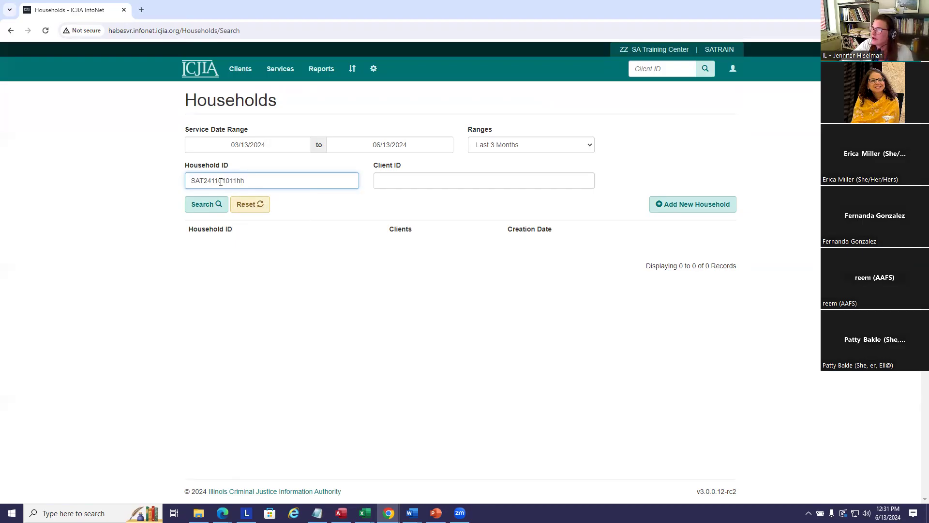
{"action": "double_click", "coordinate": [215, 180]}
{"action": "right_click", "coordinate": [216, 180]}
{"action": "left_click", "coordinate": [243, 223]}
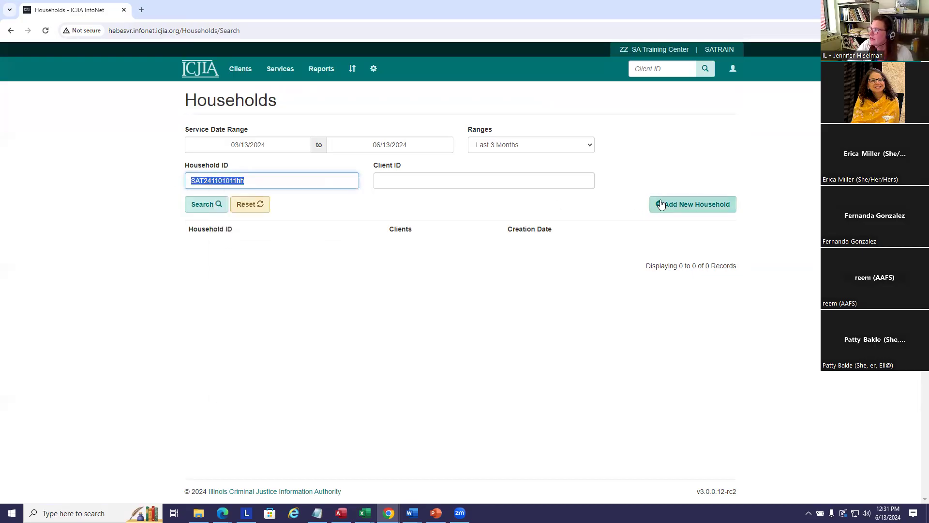
Open a blank Add Household form with the Household ID field ready.
{"action": "left_click", "coordinate": [691, 204]}
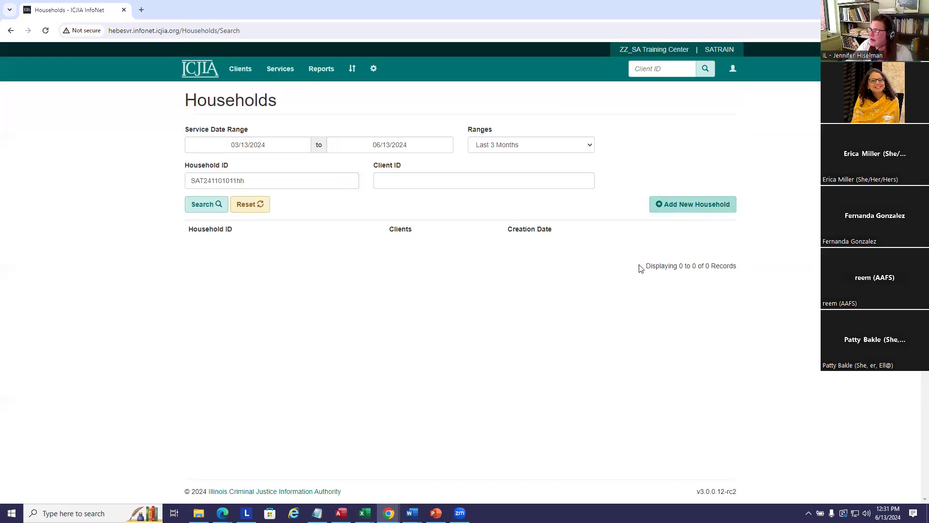
{"action": "left_click", "coordinate": [706, 207]}
{"action": "left_click", "coordinate": [221, 160]}
{"action": "right_click", "coordinate": [220, 161]}
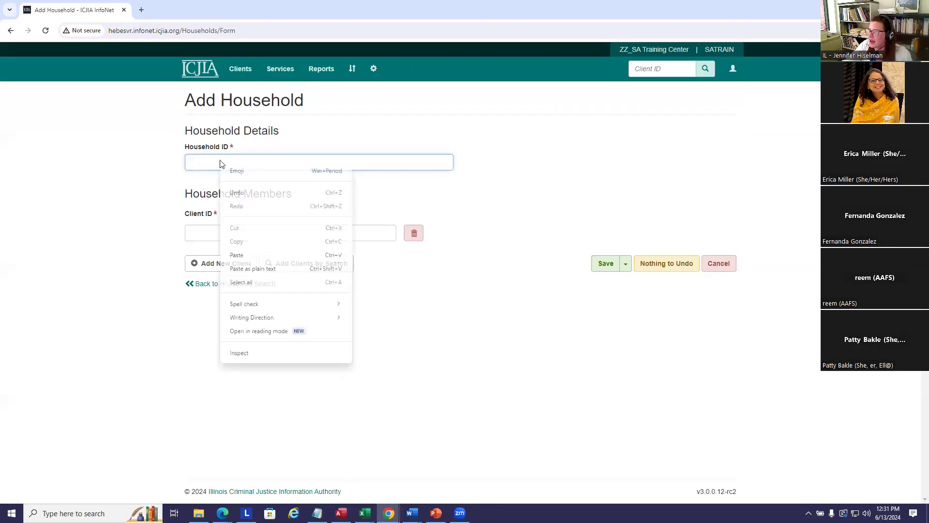
{"action": "left_click", "coordinate": [232, 255]}
{"action": "left_click", "coordinate": [224, 230]}
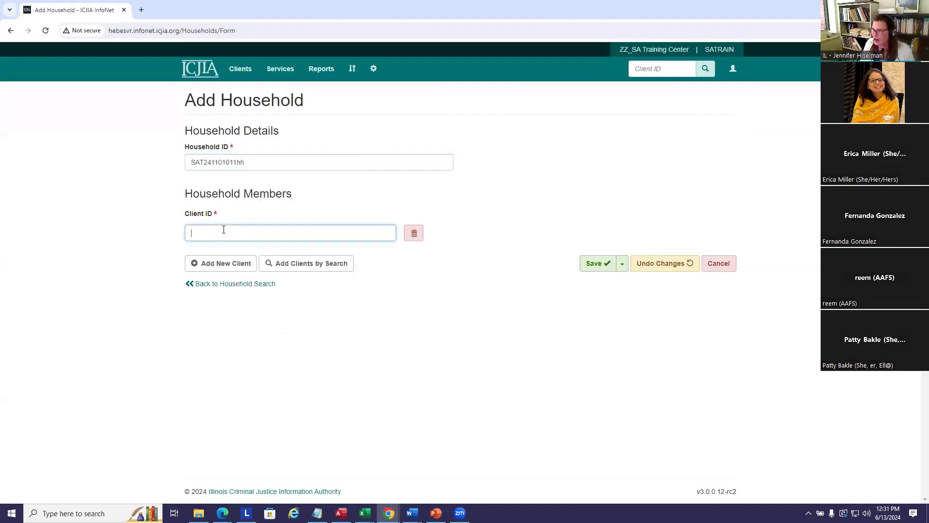
{"action": "type", "text": "SA"}
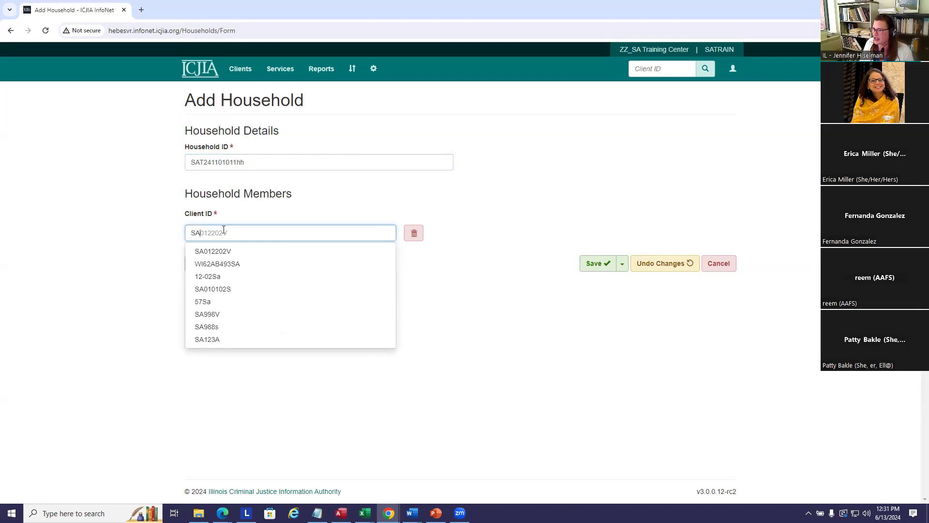
{"action": "type", "text": "T24"}
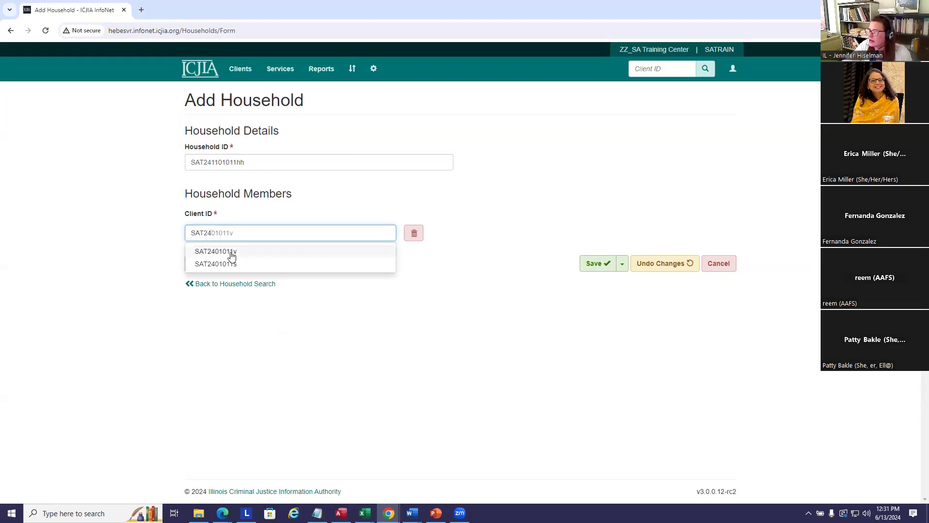
{"action": "left_click", "coordinate": [231, 256]}
{"action": "left_click", "coordinate": [299, 269]}
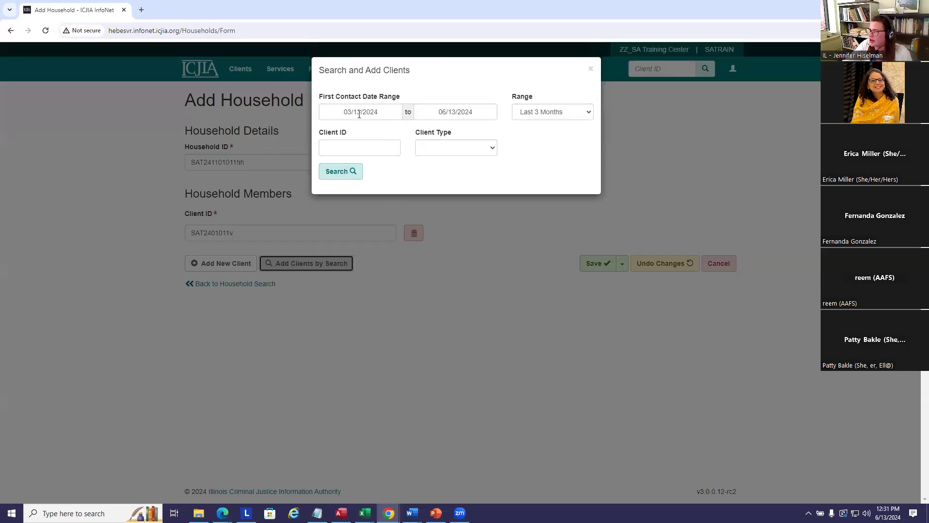
{"action": "left_click_drag", "start_coordinate": [343, 112], "coordinate": [410, 112]}
{"action": "type", "text": "01/1"}
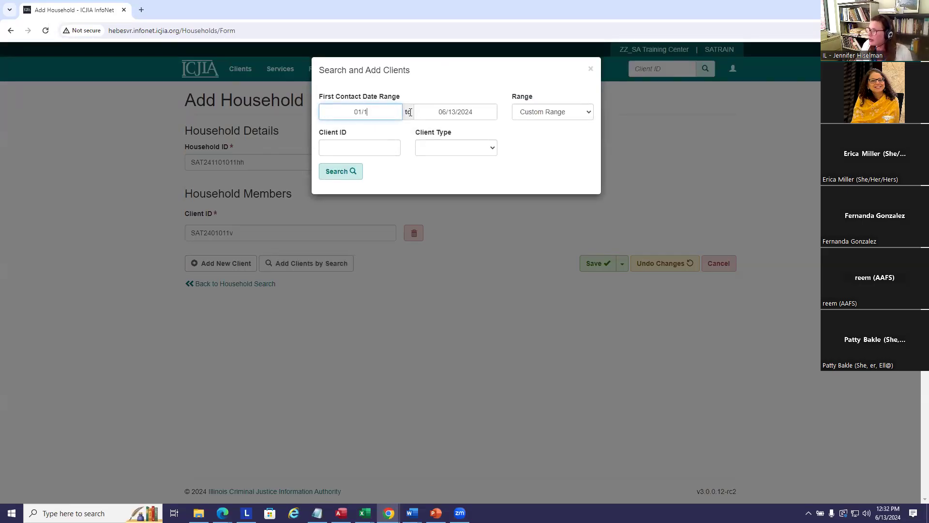
{"action": "type", "text": "/24"}
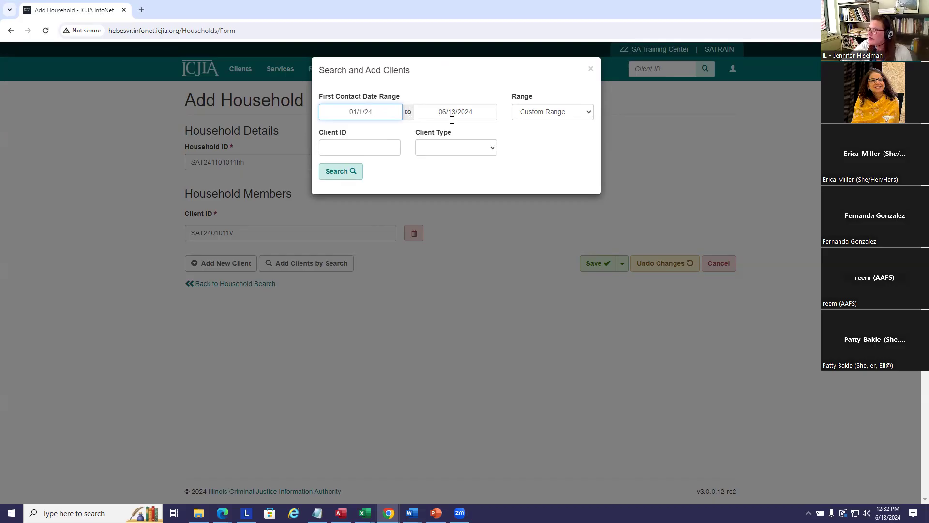
{"action": "left_click", "coordinate": [340, 173]}
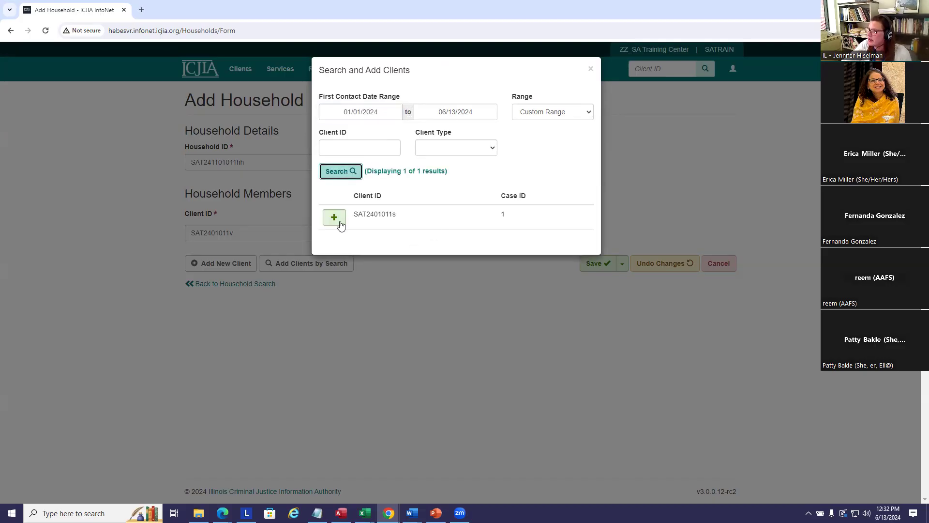
{"action": "left_click", "coordinate": [335, 219]}
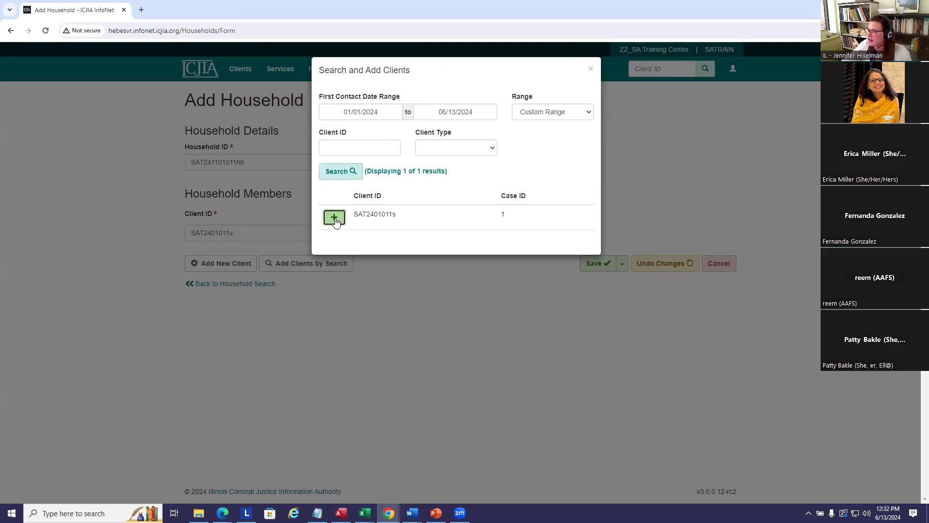
{"action": "left_click", "coordinate": [452, 307]}
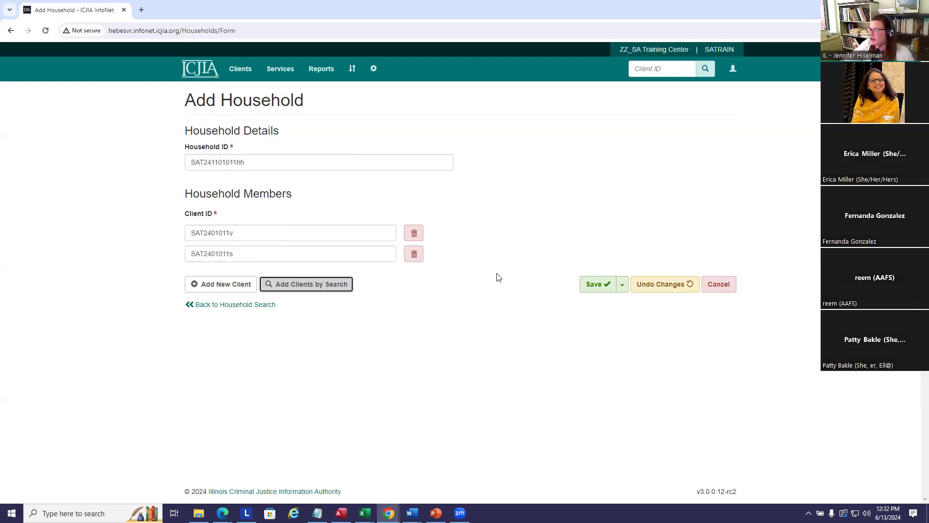
{"action": "left_click", "coordinate": [602, 288]}
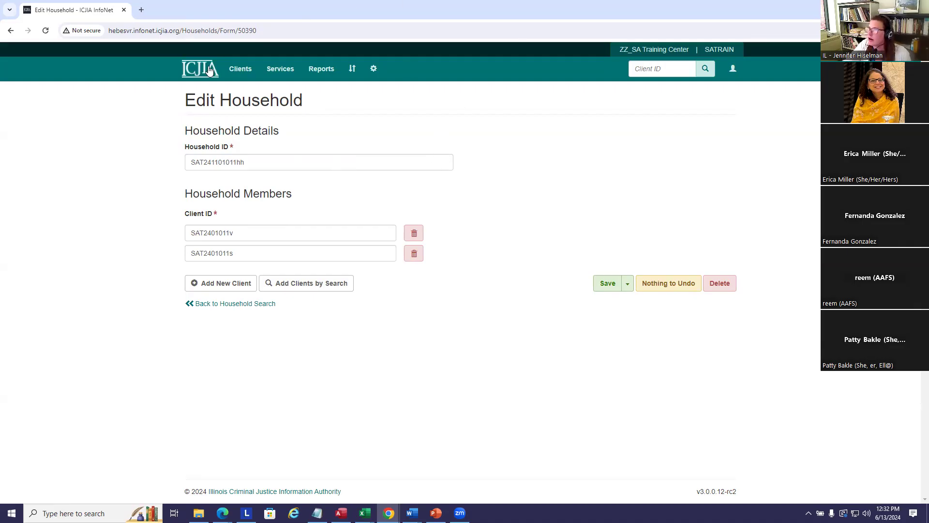
{"action": "left_click", "coordinate": [245, 69]}
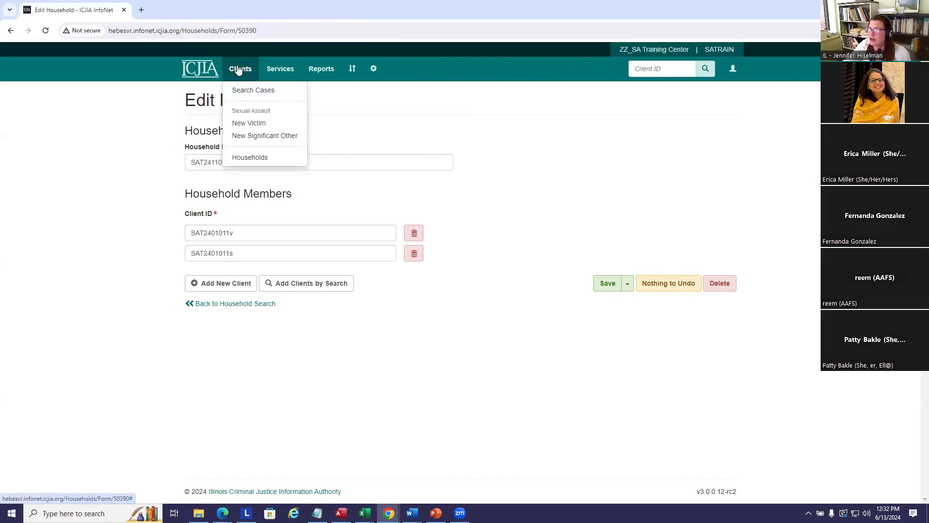
Search cases first contacted from 01/01/2022 to 06/13/2024, returning 13 clients.
{"action": "left_click", "coordinate": [248, 92]}
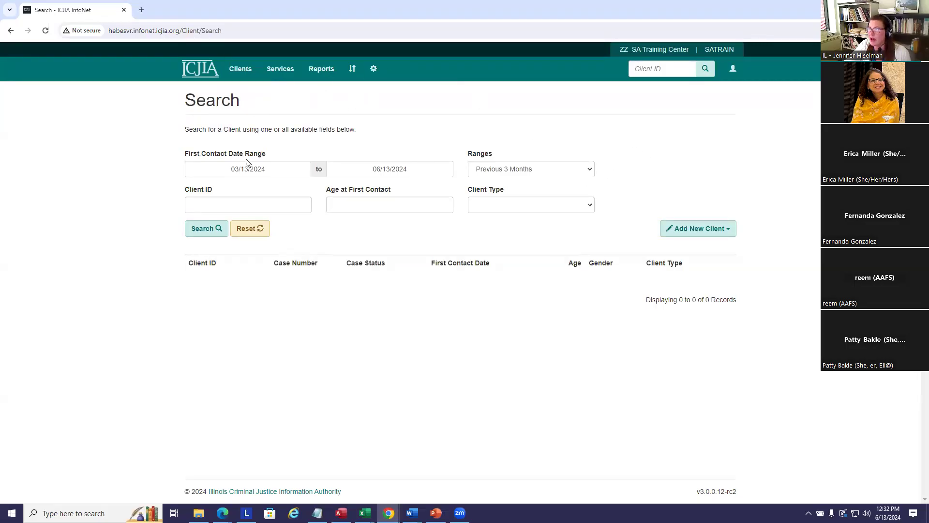
{"action": "mouse_move", "coordinate": [251, 157]}
{"action": "left_click_drag", "start_coordinate": [211, 169], "coordinate": [365, 169]}
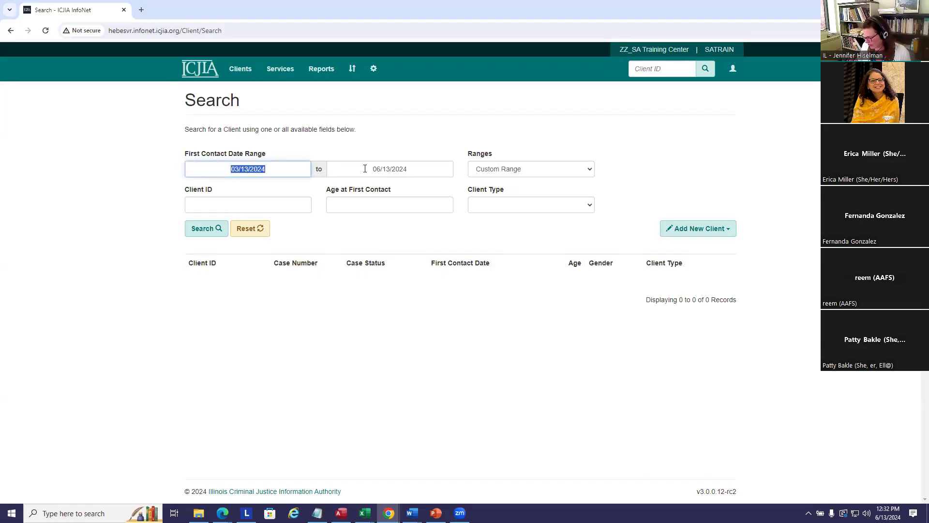
{"action": "type", "text": "1/1/"}
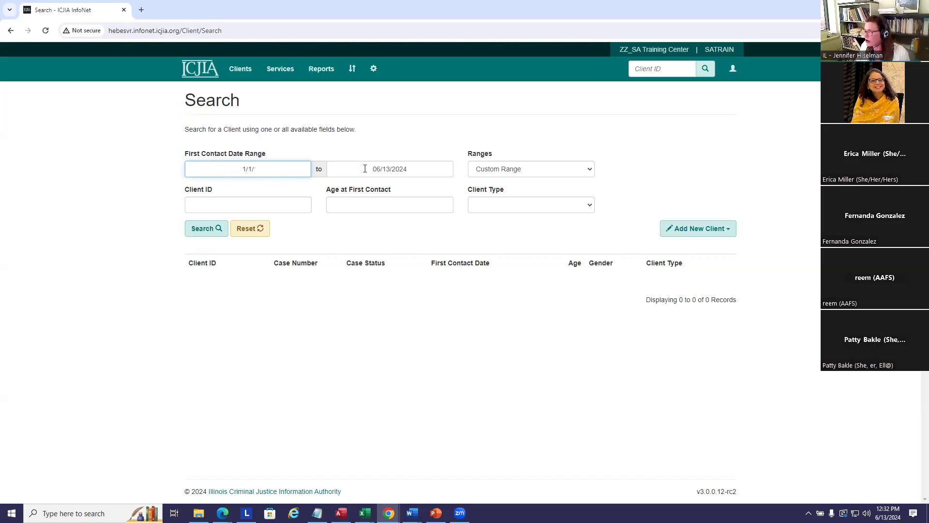
{"action": "type", "text": "22"}
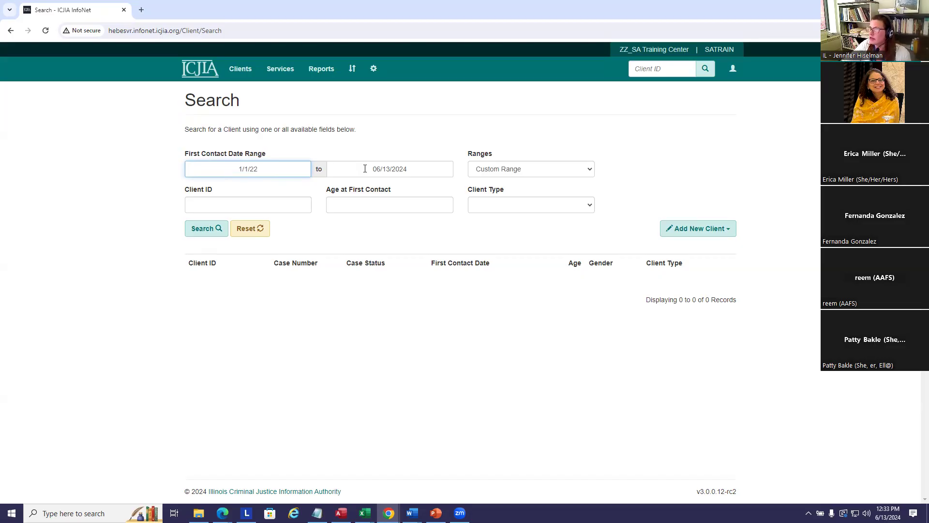
{"action": "left_click", "coordinate": [200, 232]}
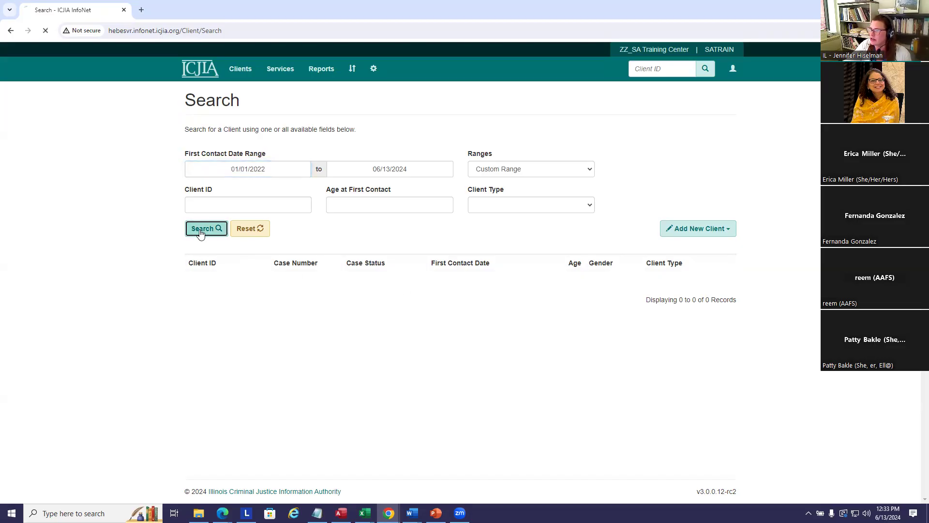
{"action": "scroll", "coordinate": [600, 209], "scroll_direction": "down", "scroll_amount": 1}
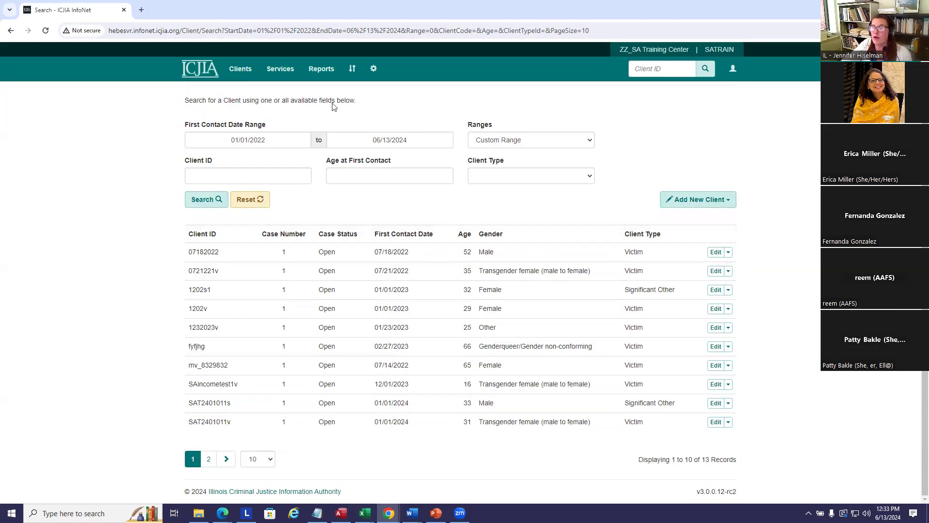
Clear both first-contact dates and search for client IDs containing 123, listing 53 records.
{"action": "left_click_drag", "start_coordinate": [223, 140], "coordinate": [322, 139]}
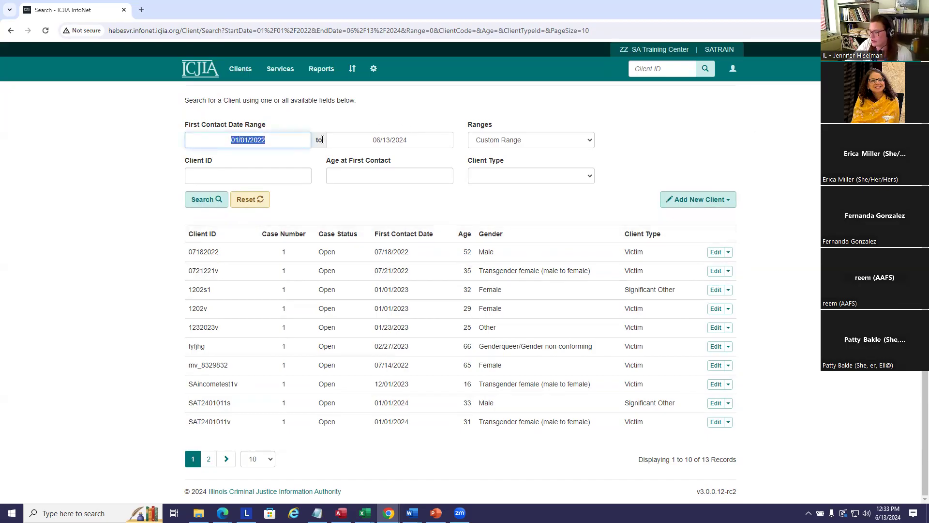
{"action": "key", "text": "BackSpace"}
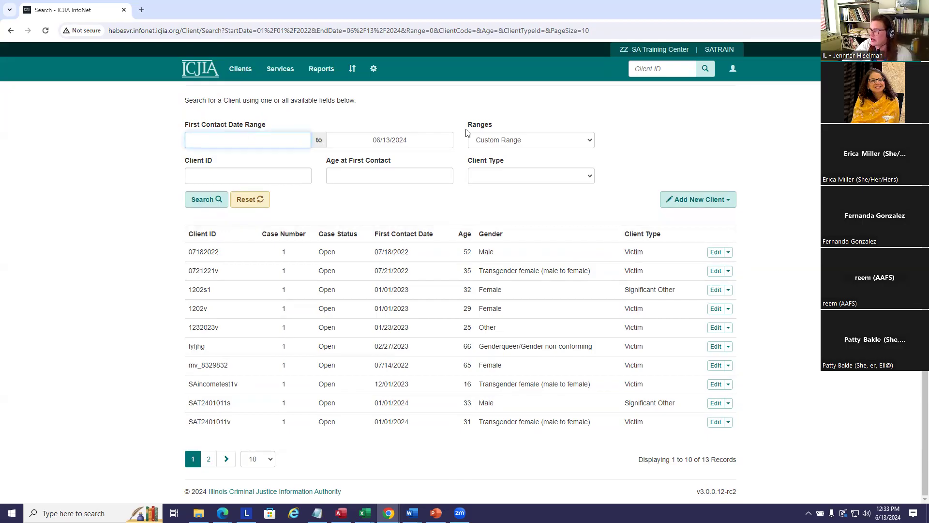
{"action": "left_click", "coordinate": [368, 139]}
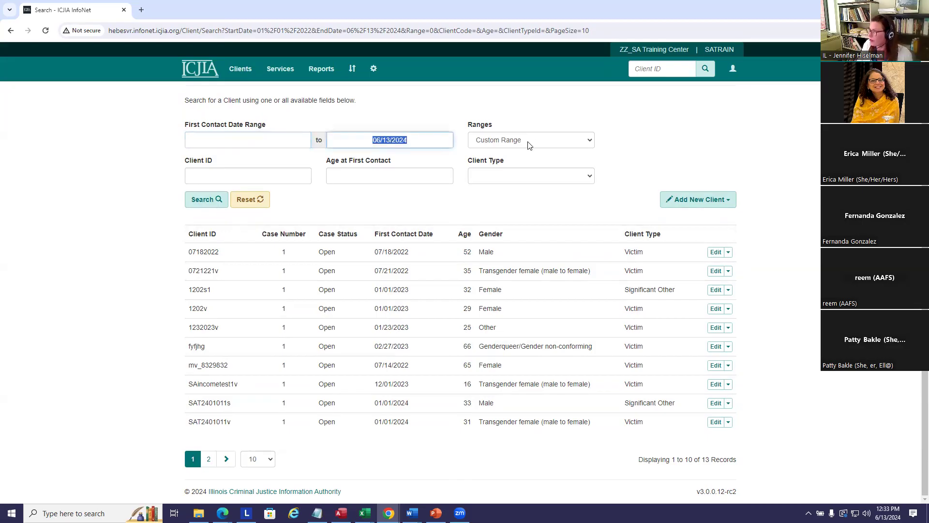
{"action": "key", "text": "BackSpace"}
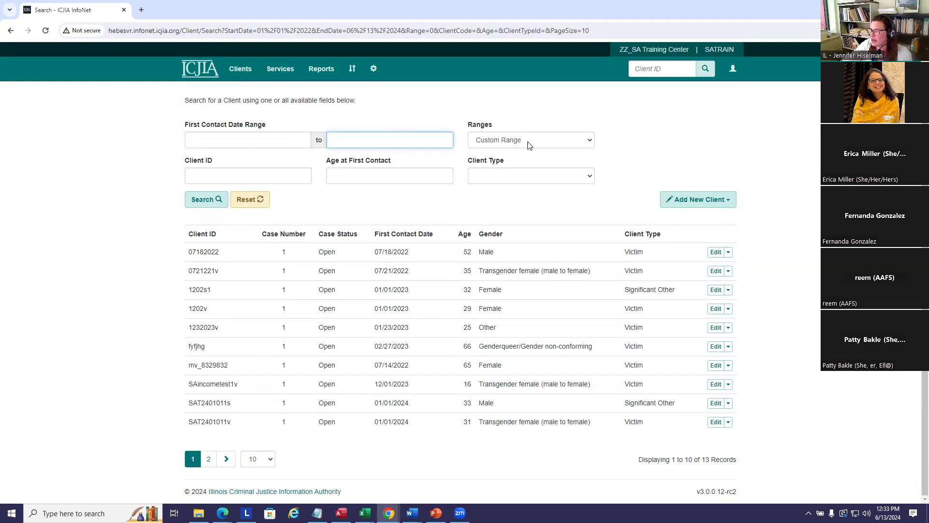
{"action": "left_click", "coordinate": [225, 173]}
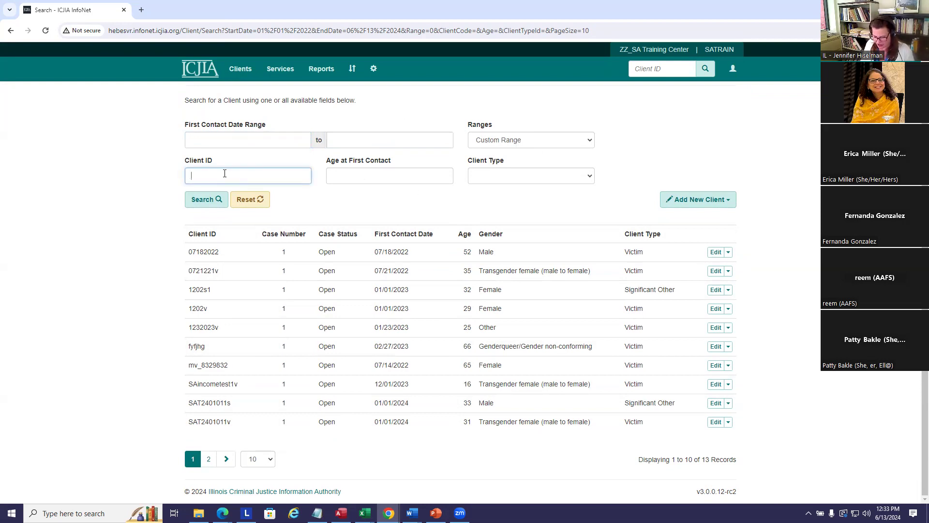
{"action": "type", "text": "123"}
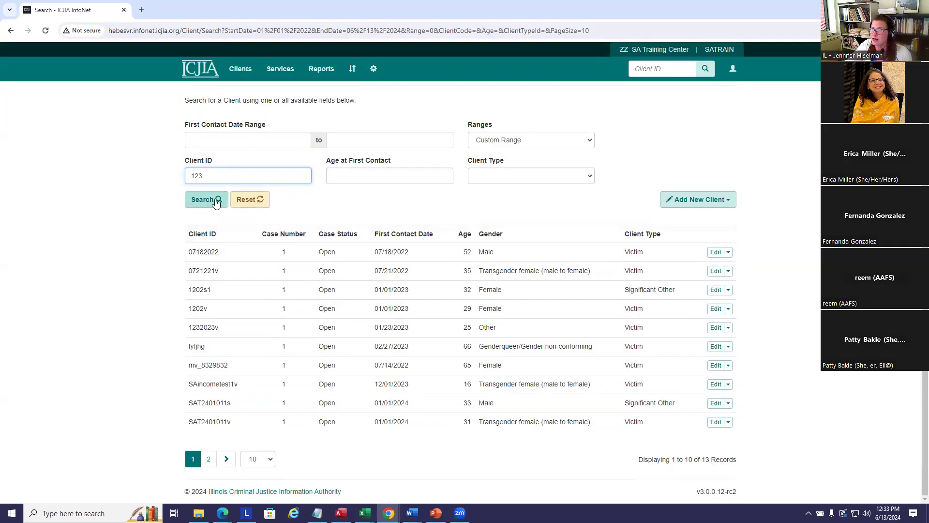
{"action": "left_click", "coordinate": [197, 204]}
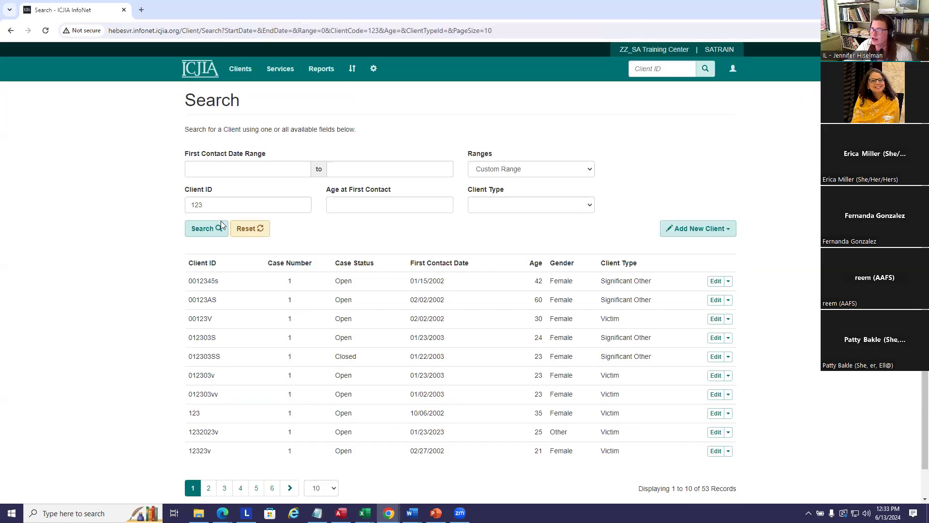
{"action": "scroll", "coordinate": [329, 208], "scroll_direction": "down", "scroll_amount": 1}
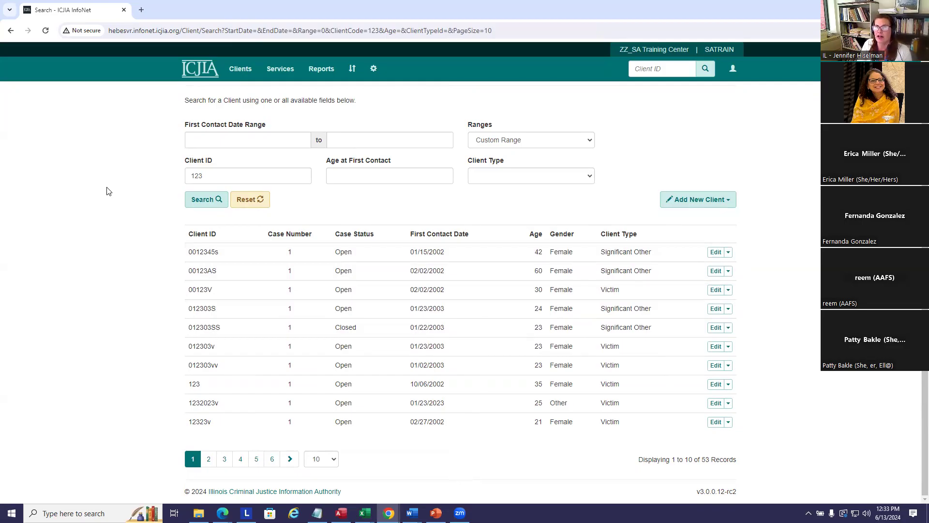
Clear the 123 Client ID filter and check the Client Type choices without picking one.
{"action": "left_click_drag", "start_coordinate": [224, 176], "coordinate": [172, 179]}
{"action": "key", "text": "BackSpace"}
{"action": "left_click", "coordinate": [364, 175]}
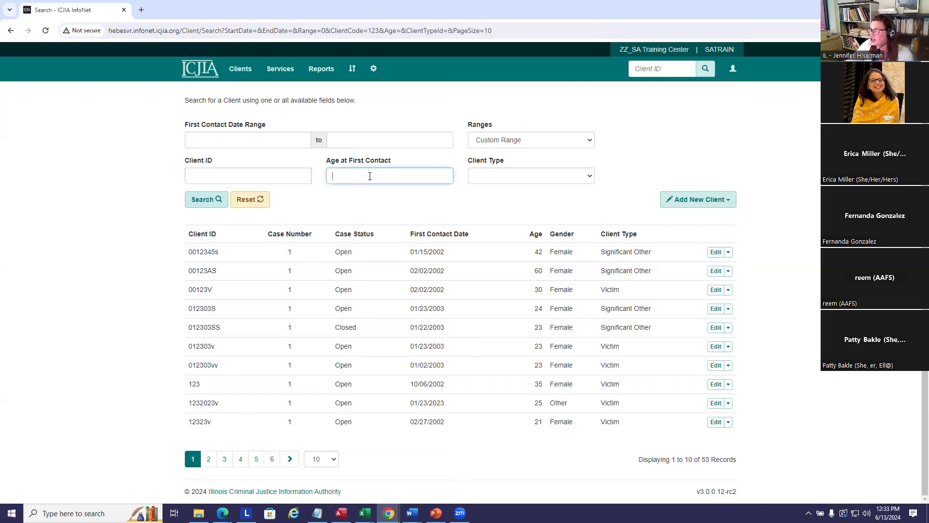
{"action": "left_click", "coordinate": [546, 178]}
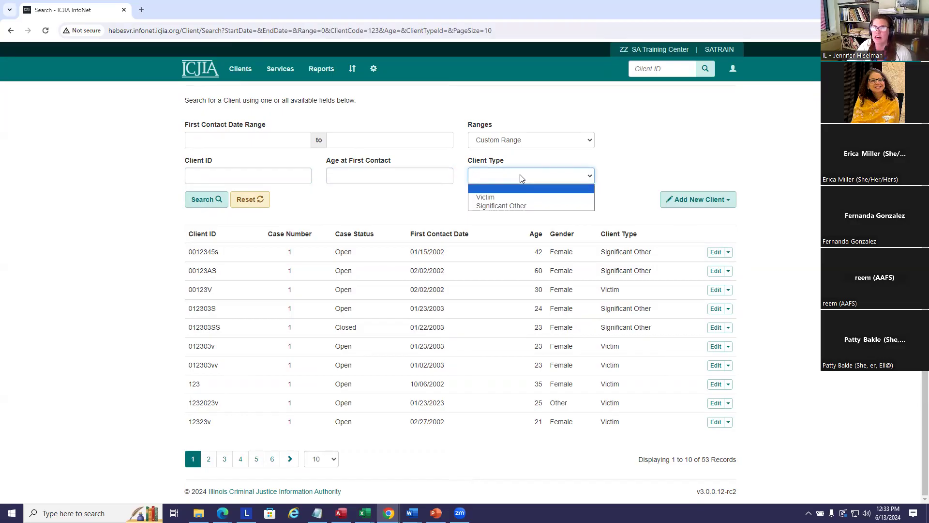
{"action": "left_click", "coordinate": [682, 152]}
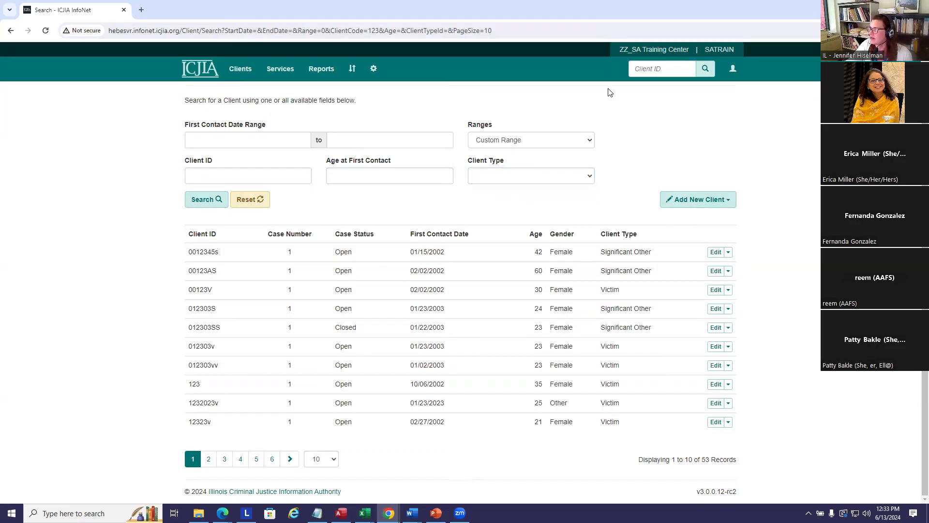
{"action": "left_click", "coordinate": [642, 69]}
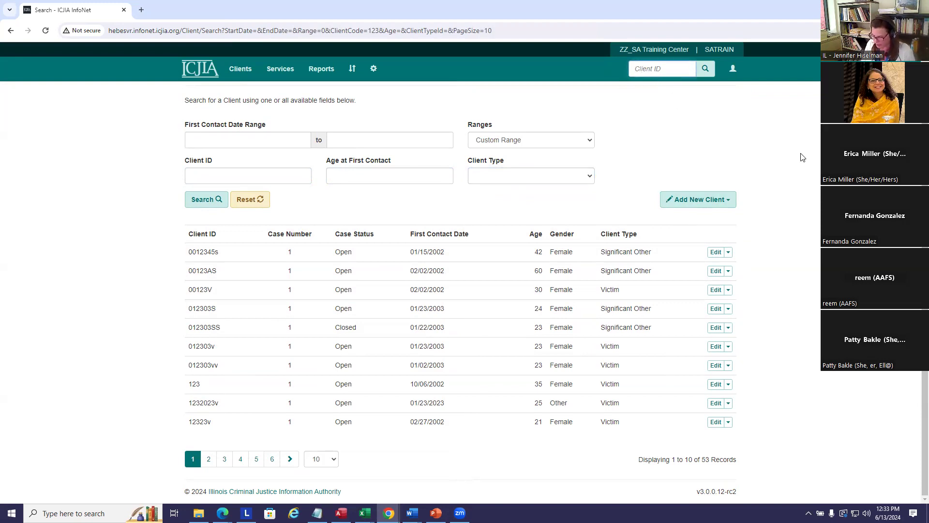
{"action": "type", "text": "SAT"}
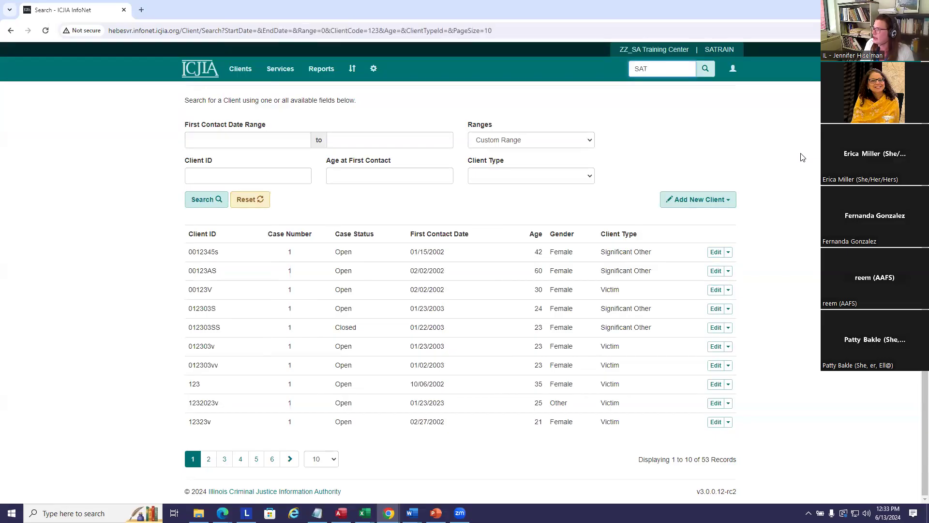
{"action": "type", "text": "24"}
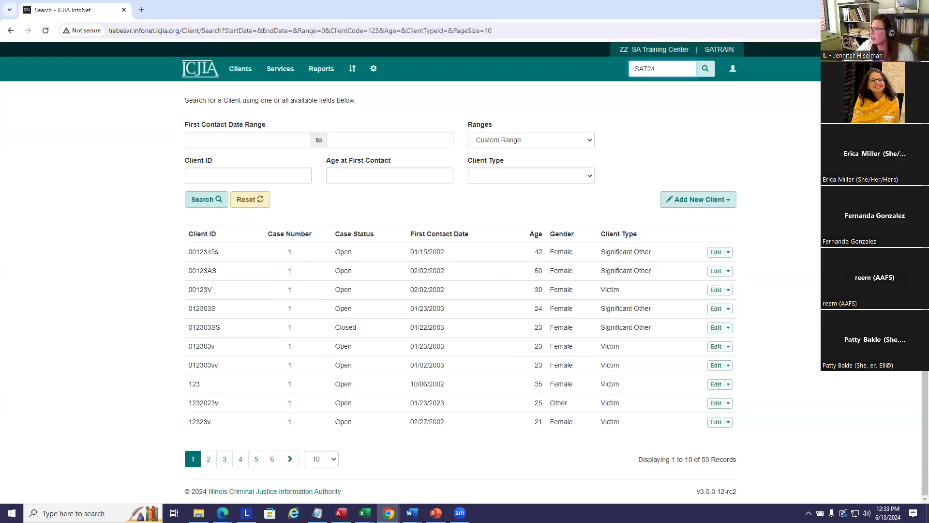
{"action": "left_click", "coordinate": [706, 71]}
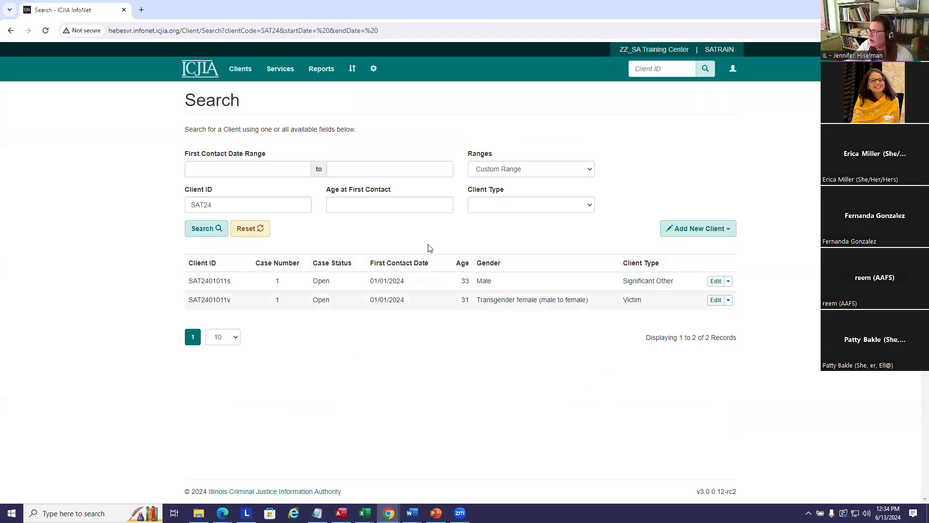
{"action": "left_click", "coordinate": [716, 281]}
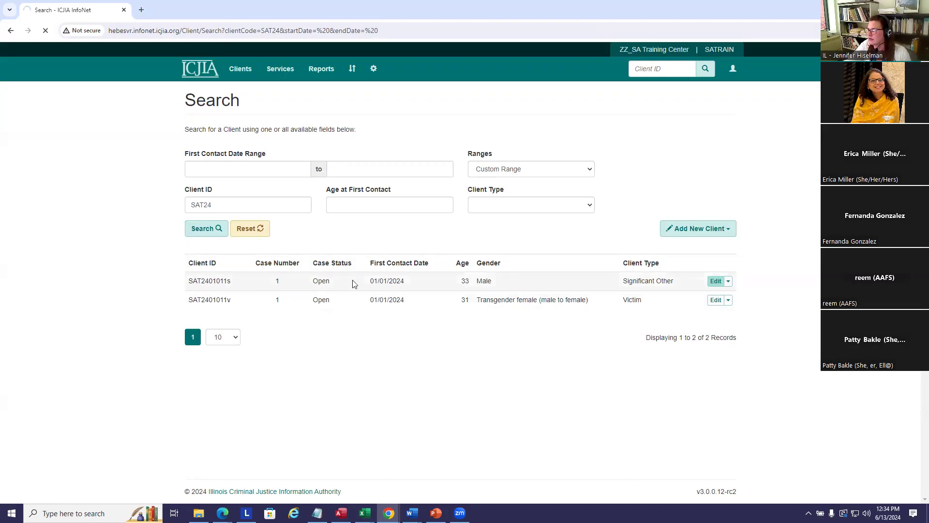
{"action": "left_click", "coordinate": [717, 282]}
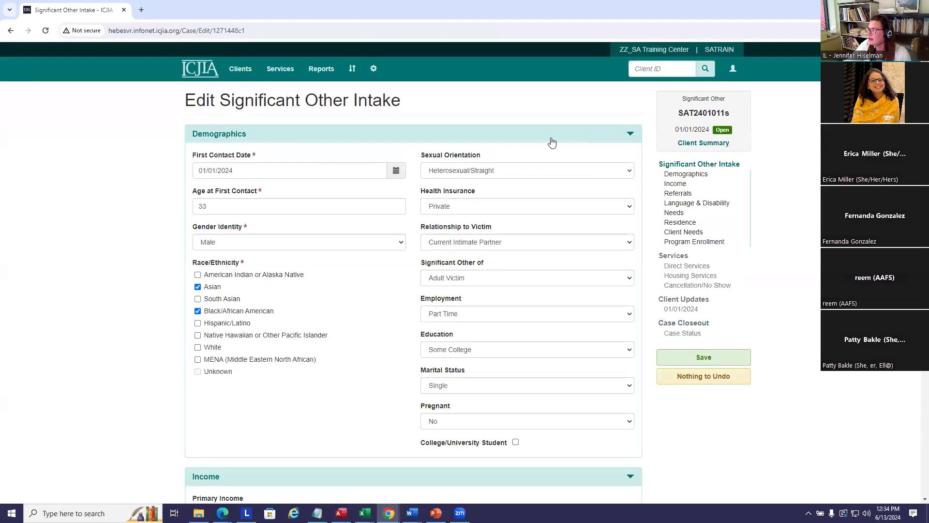
{"action": "left_click", "coordinate": [706, 143]}
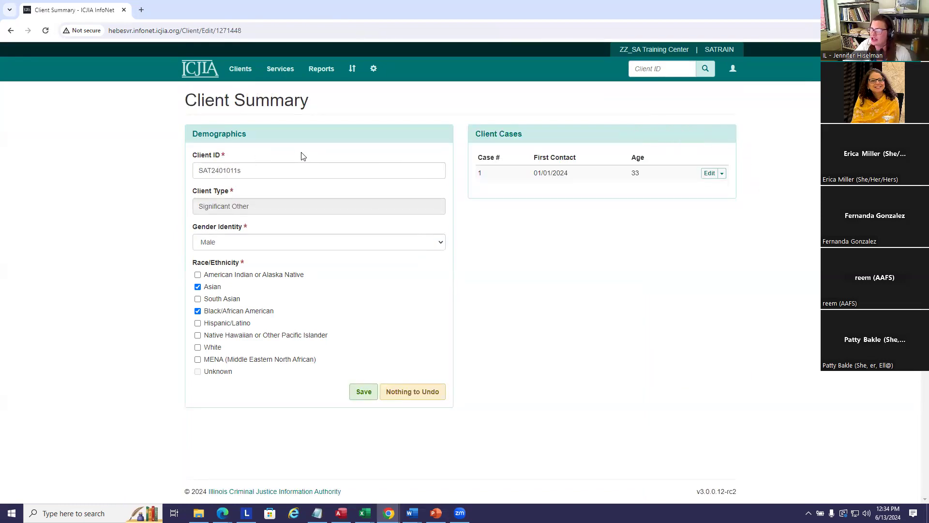
{"action": "left_click", "coordinate": [258, 172]}
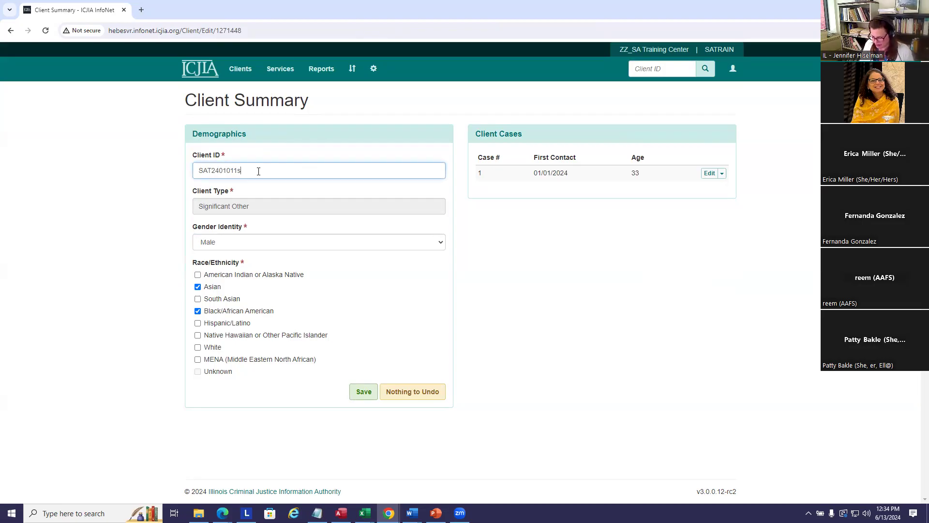
{"action": "type", "text": "ig"}
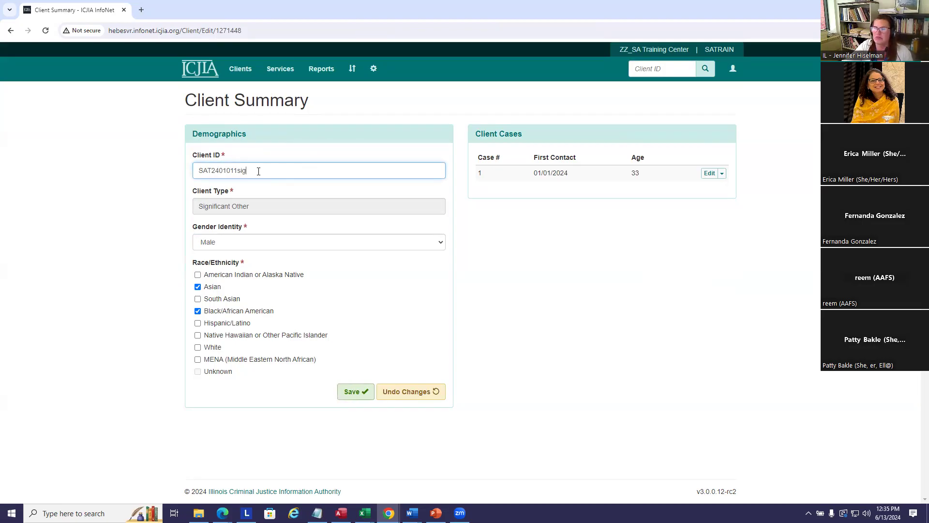
{"action": "left_click", "coordinate": [353, 392]}
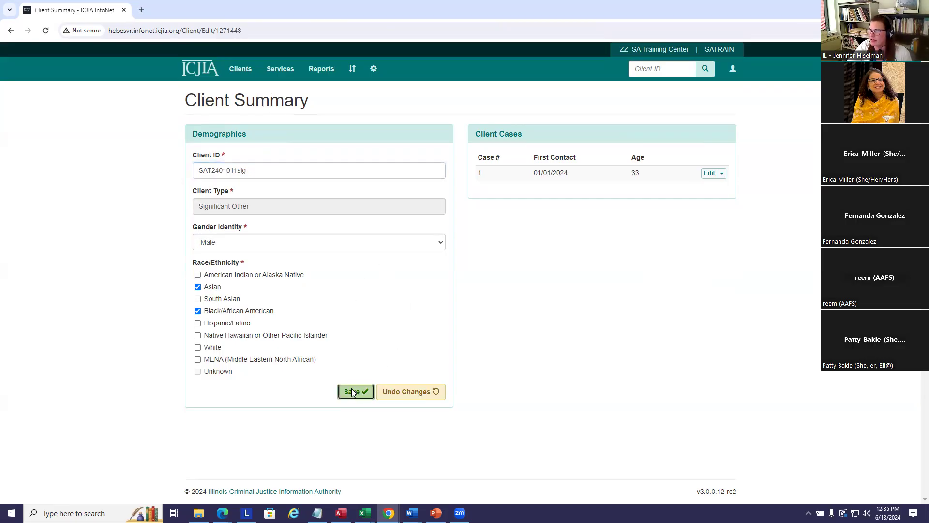
{"action": "left_click", "coordinate": [558, 134]}
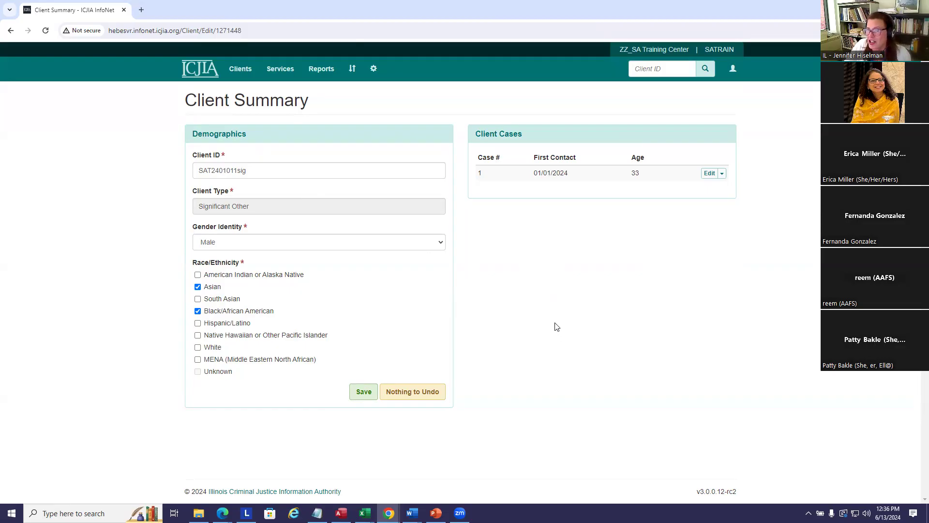
{"action": "left_click", "coordinate": [242, 71]}
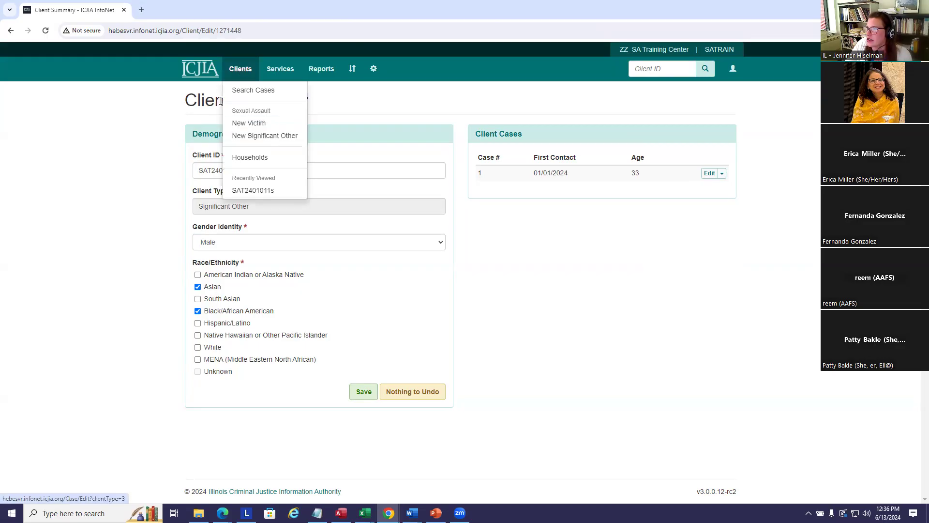
{"action": "left_click", "coordinate": [248, 90]}
{"action": "left_click", "coordinate": [262, 168]}
{"action": "type", "text": "2022"}
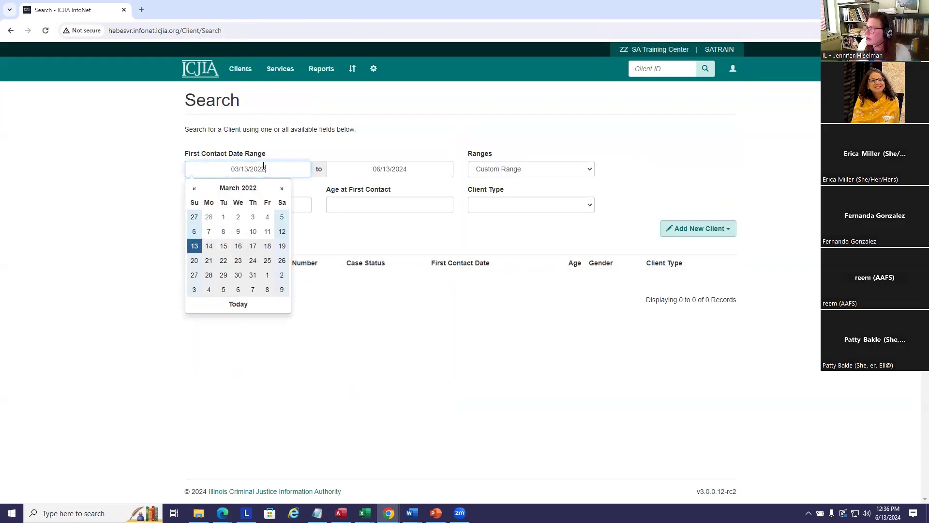
{"action": "left_click", "coordinate": [356, 226]}
{"action": "left_click", "coordinate": [208, 231]}
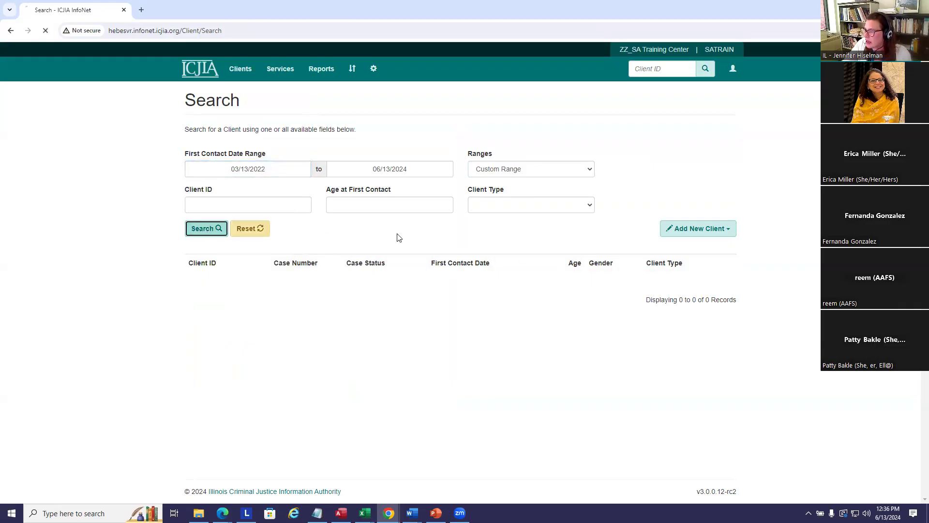
{"action": "scroll", "coordinate": [532, 253], "scroll_direction": "down", "scroll_amount": 1}
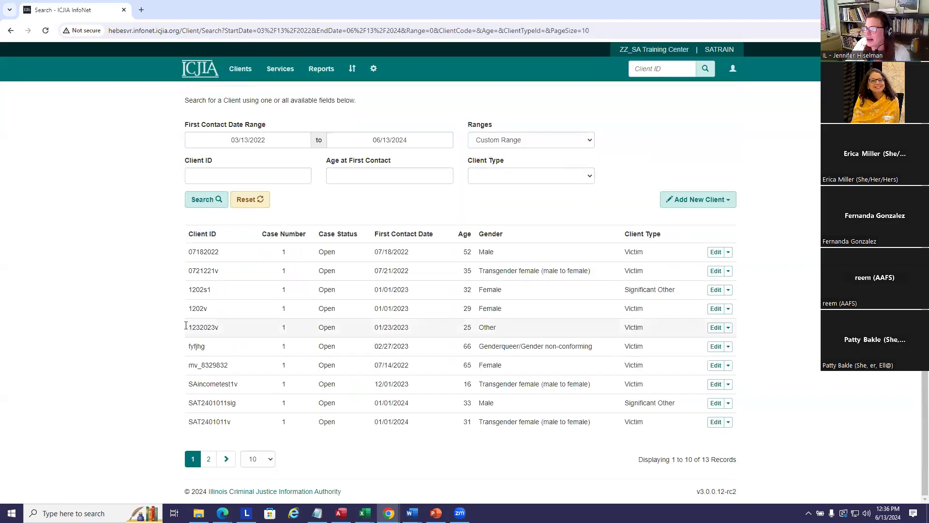
{"action": "left_click_drag", "start_coordinate": [193, 327], "coordinate": [188, 232]}
{"action": "left_click", "coordinate": [235, 331]}
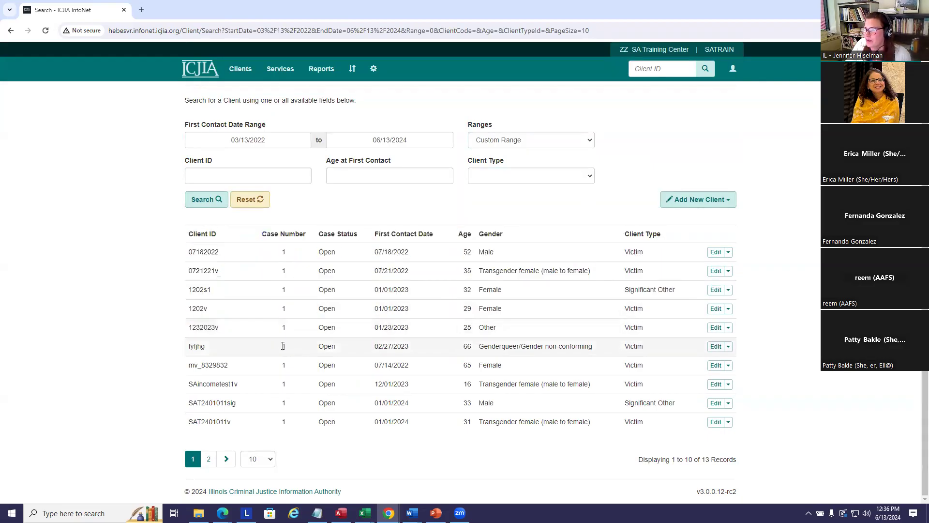
{"action": "left_click", "coordinate": [716, 329]}
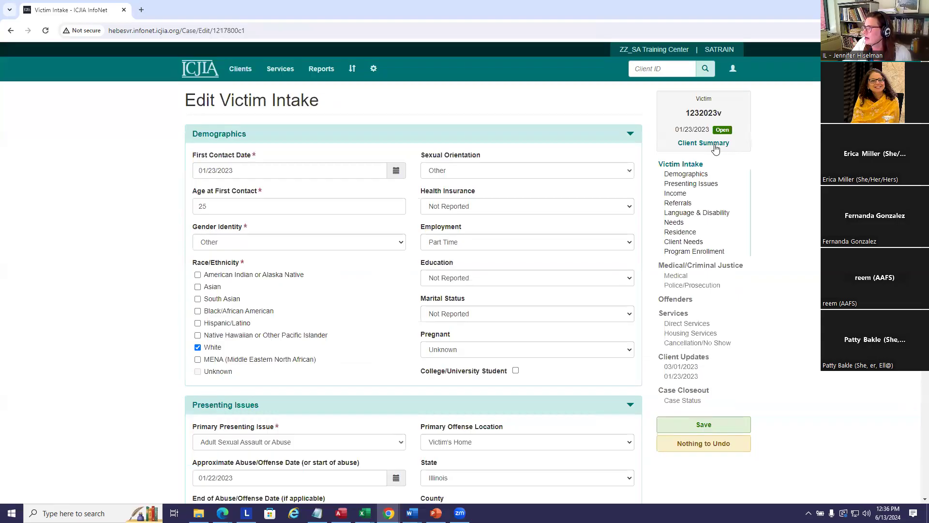
{"action": "left_click", "coordinate": [704, 143]}
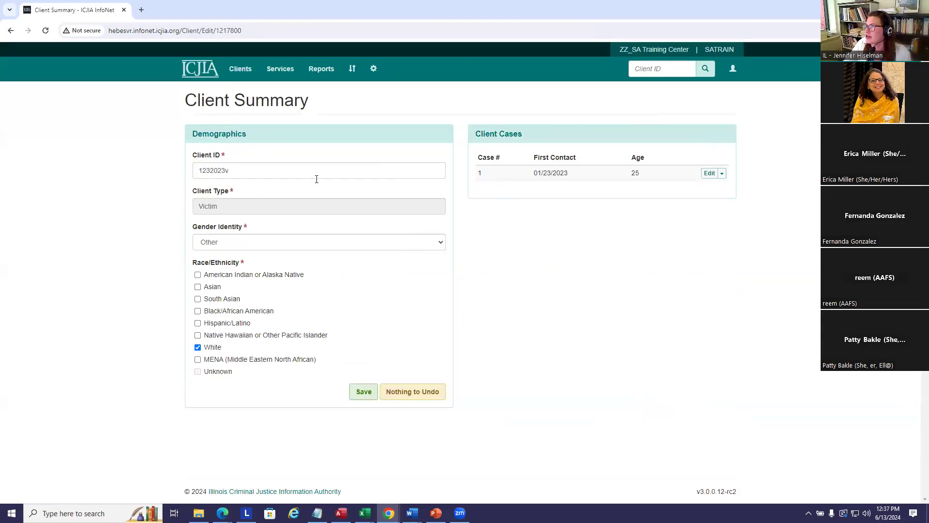
{"action": "left_click", "coordinate": [269, 171]}
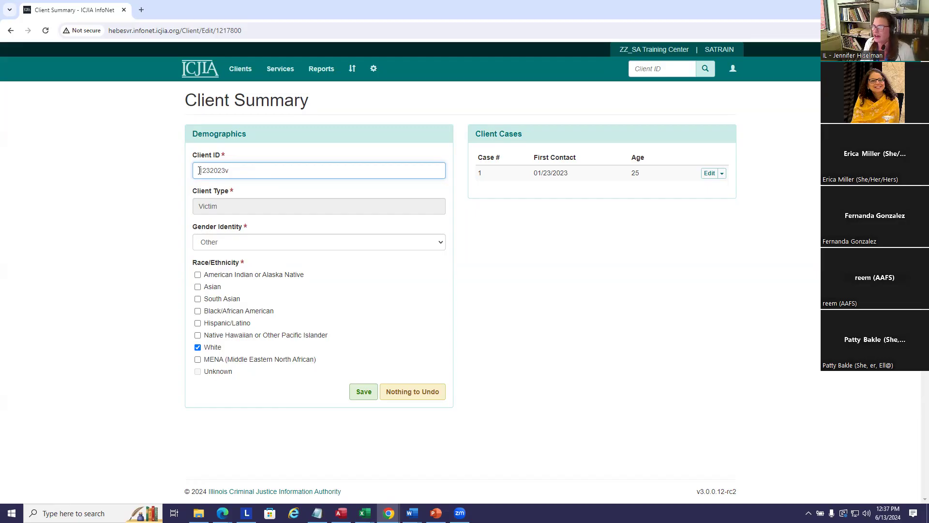
{"action": "type", "text": "BAD"}
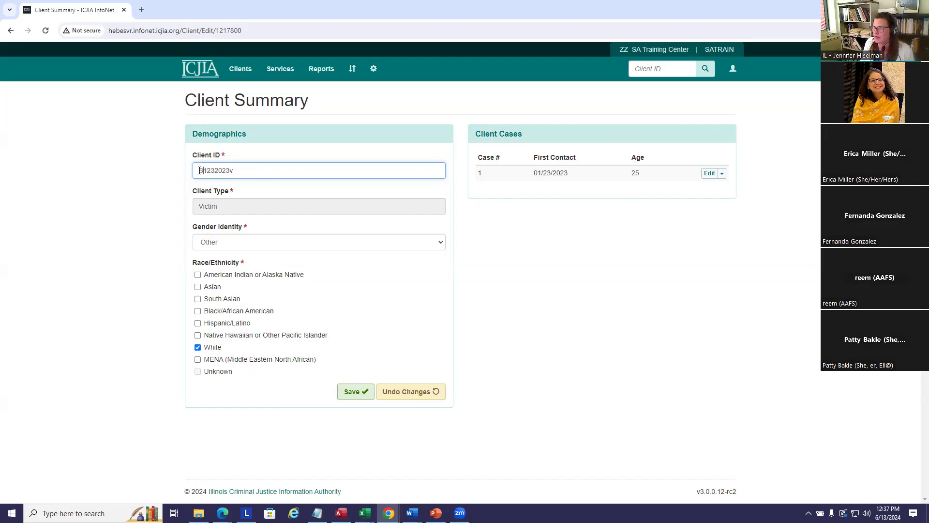
{"action": "type", "text": "ID"}
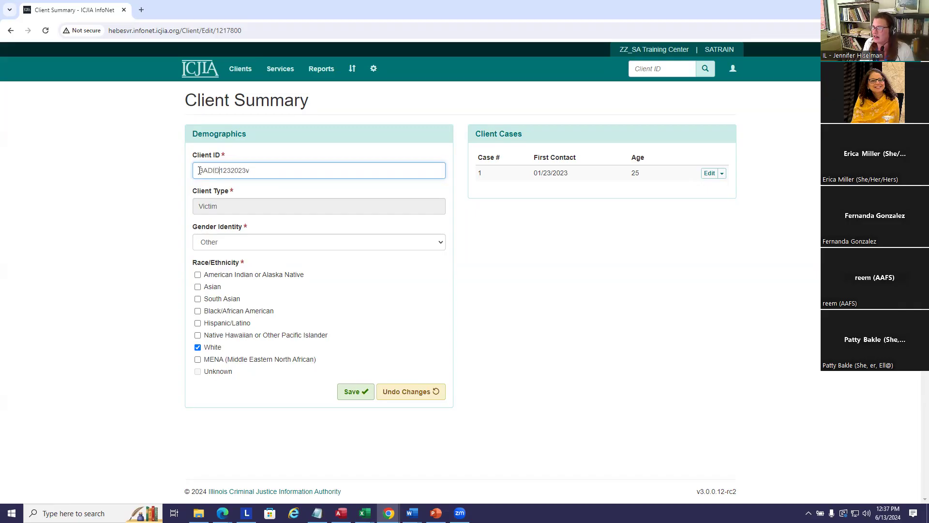
{"action": "type", "text": "-"}
{"action": "left_click", "coordinate": [541, 221]}
{"action": "left_click", "coordinate": [361, 395]}
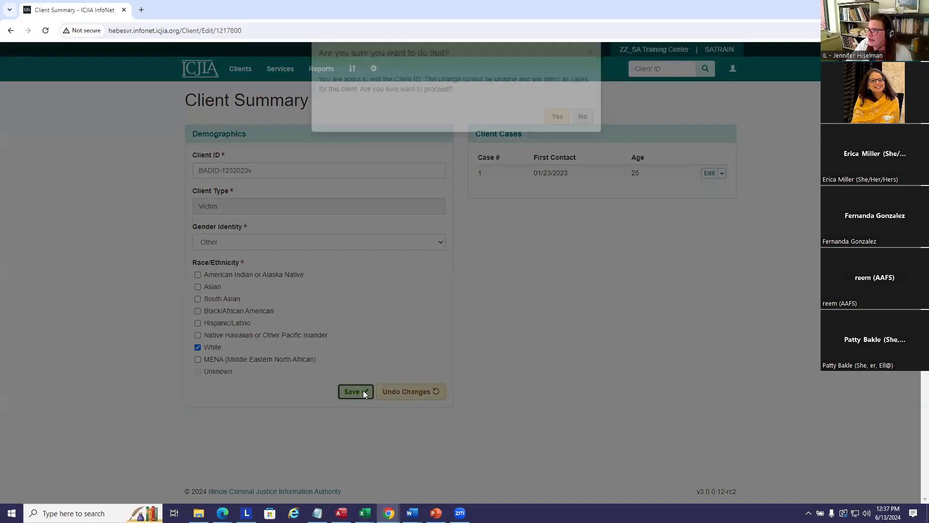
{"action": "left_click", "coordinate": [560, 131]}
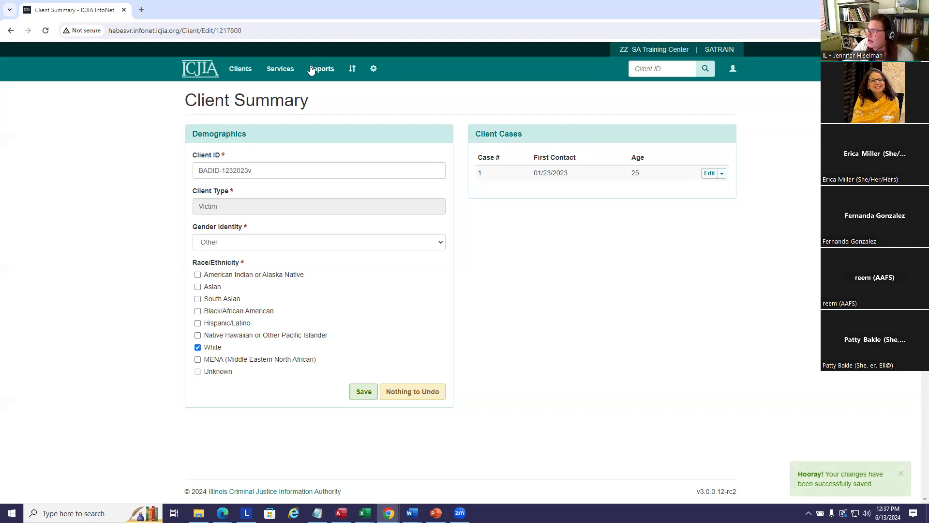
Open this case's services and filter them from 01/01/2023 onward.
{"action": "left_click", "coordinate": [722, 174]}
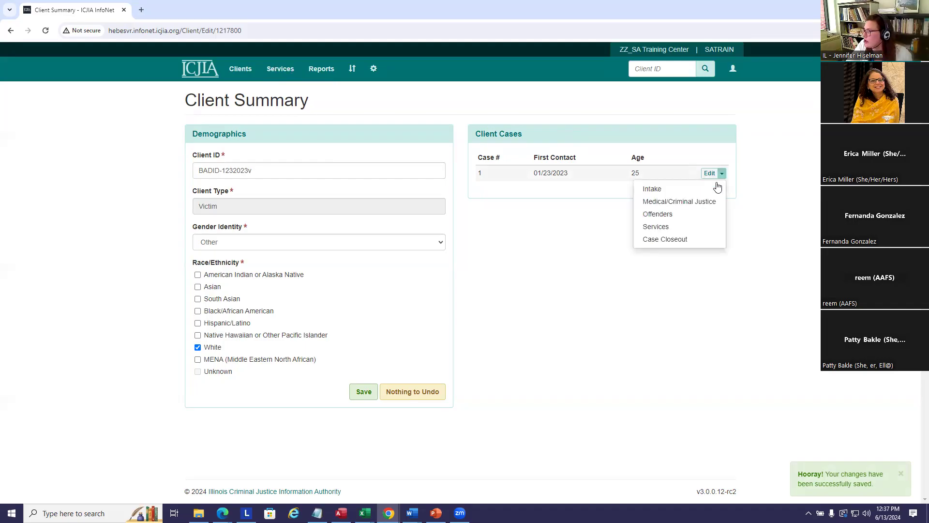
{"action": "left_click", "coordinate": [654, 228]}
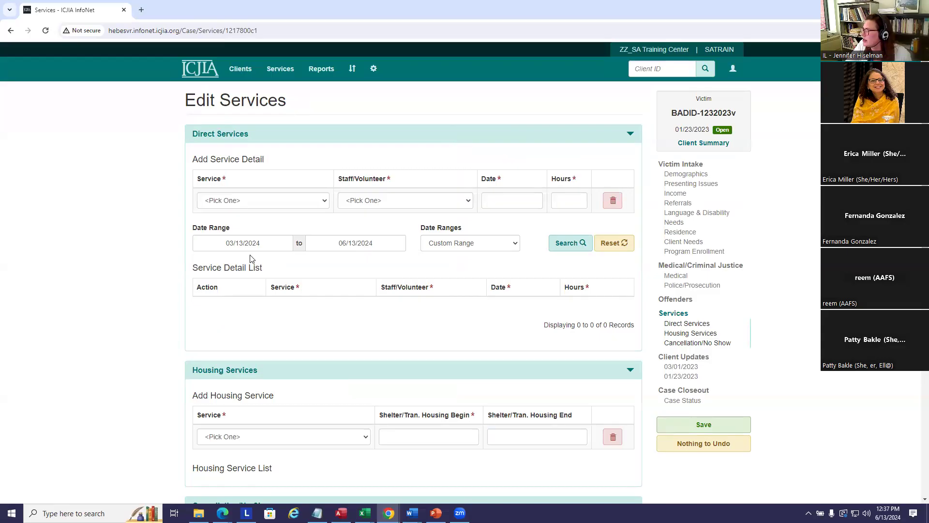
{"action": "left_click_drag", "start_coordinate": [274, 243], "coordinate": [135, 241]}
{"action": "type", "text": "1/1/23"}
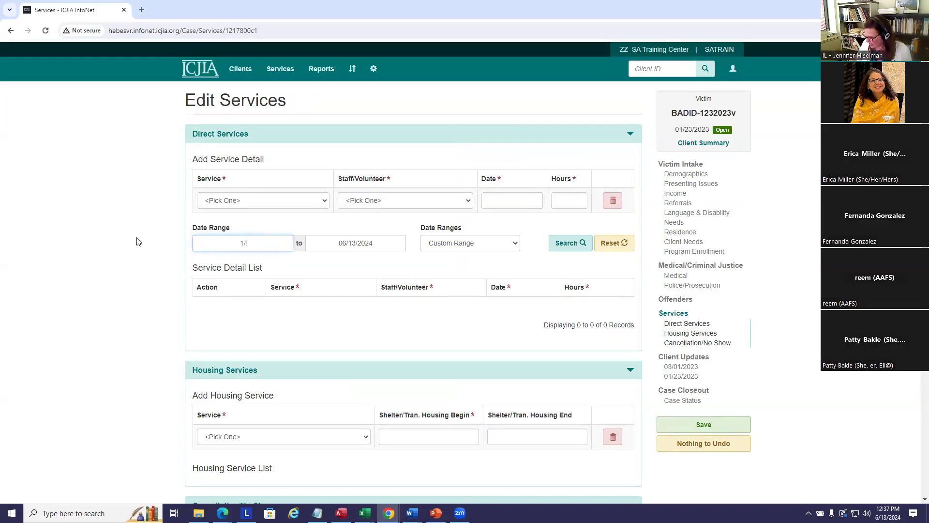
{"action": "left_click", "coordinate": [570, 243]}
{"action": "scroll", "coordinate": [386, 270], "scroll_direction": "down", "scroll_amount": 3}
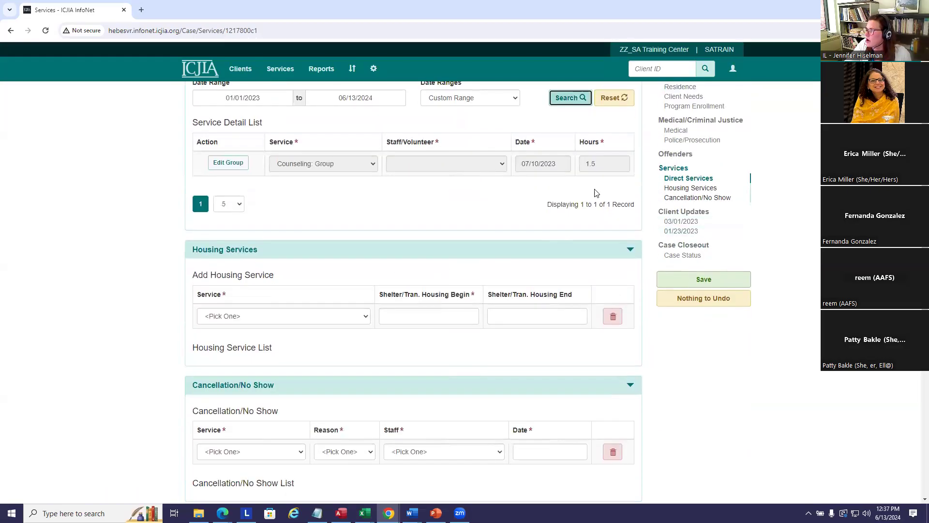
{"action": "scroll", "coordinate": [386, 269], "scroll_direction": "up", "scroll_amount": 3}
{"action": "left_click", "coordinate": [225, 311]}
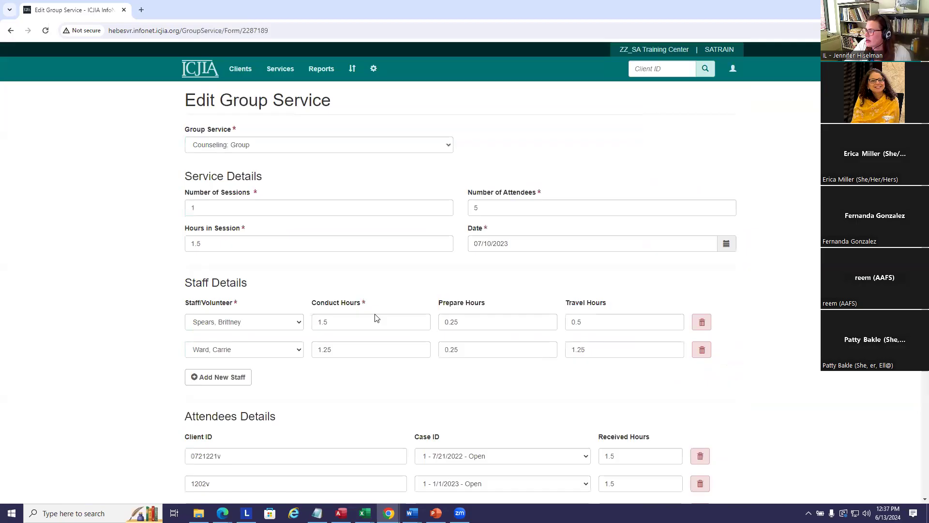
{"action": "scroll", "coordinate": [528, 308], "scroll_direction": "down", "scroll_amount": 2}
{"action": "scroll", "coordinate": [527, 308], "scroll_direction": "down", "scroll_amount": 2}
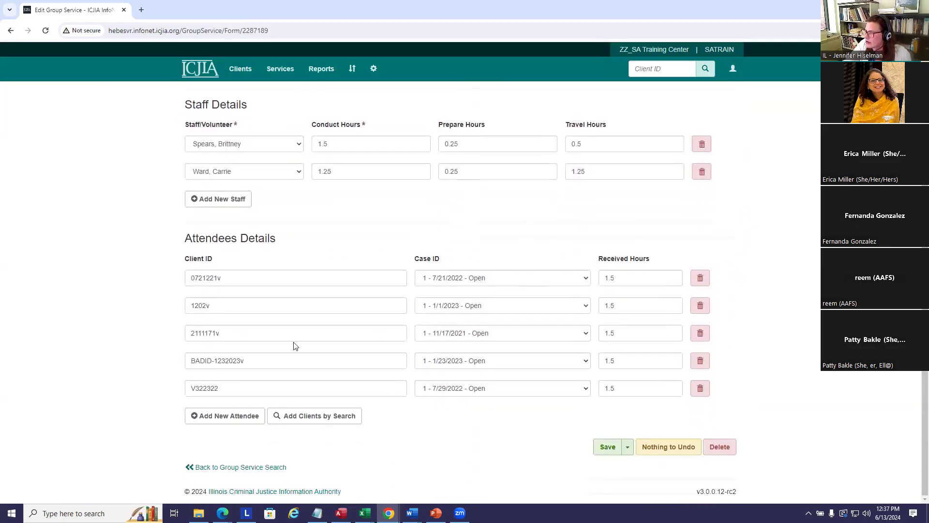
{"action": "left_click", "coordinate": [701, 360]}
{"action": "left_click", "coordinate": [599, 446]}
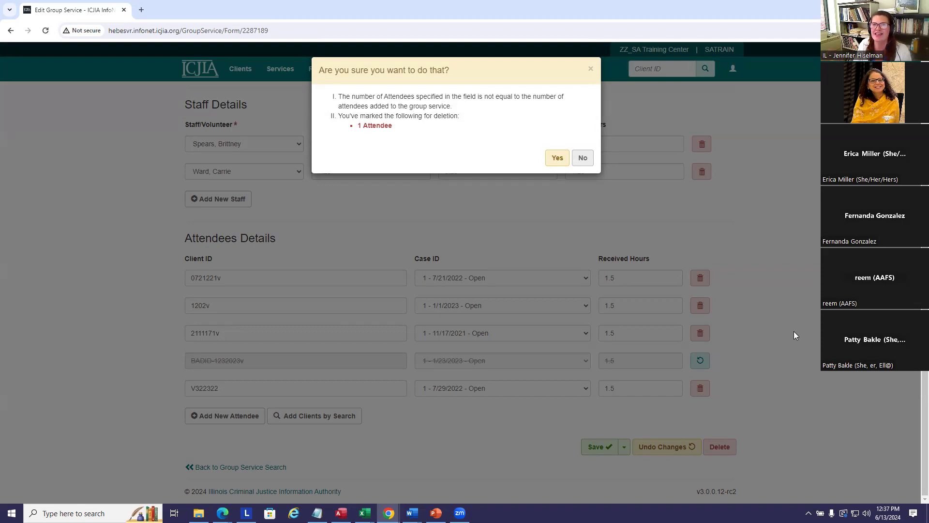
{"action": "left_click", "coordinate": [558, 158]}
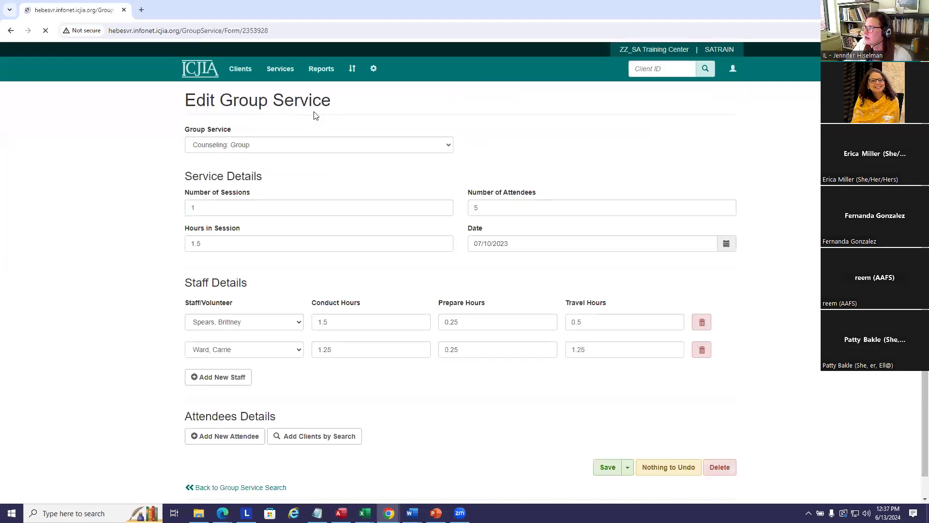
{"action": "left_click", "coordinate": [244, 72]}
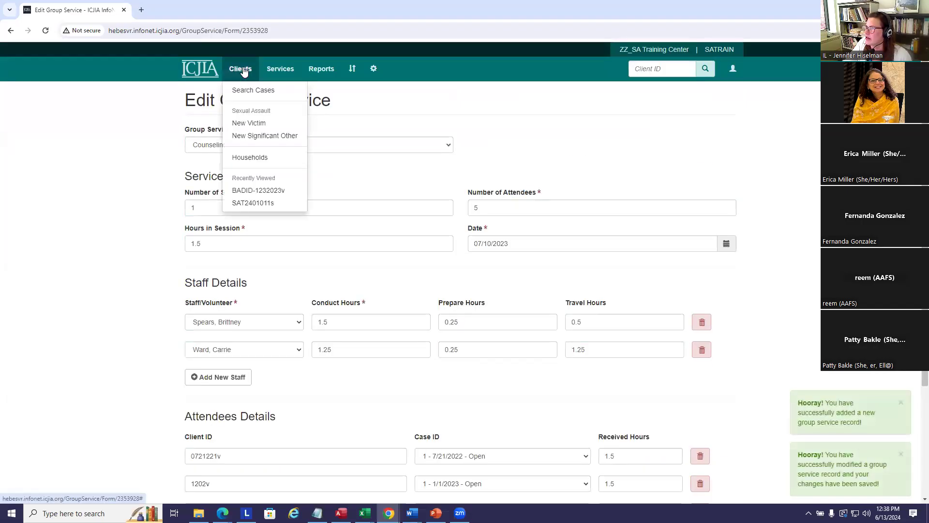
{"action": "left_click", "coordinate": [250, 192]}
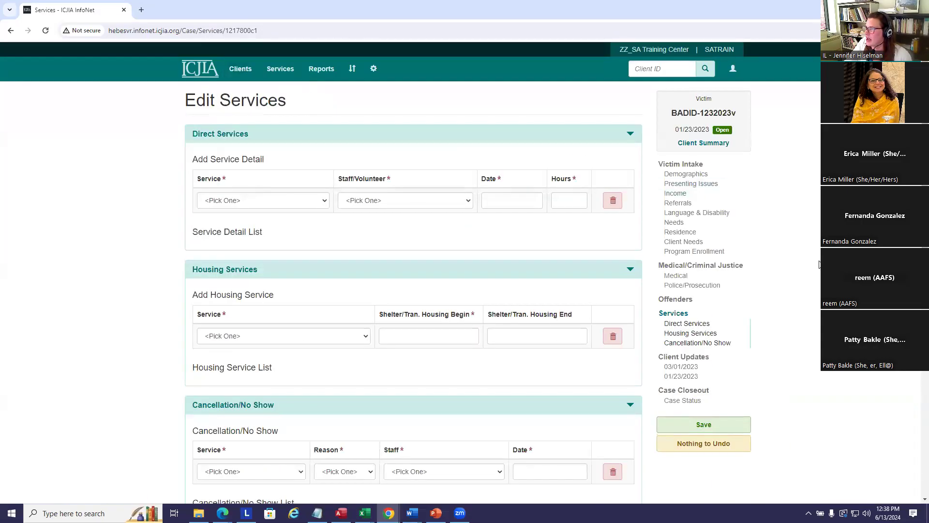
In Demographics, change the victim's first contact date to 06/13/2024 and age to 30.
{"action": "left_click", "coordinate": [688, 175]}
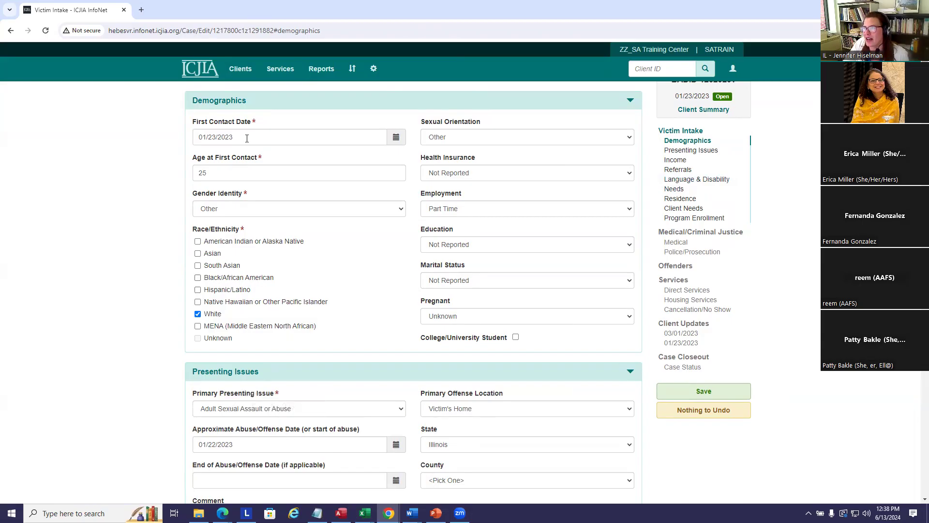
{"action": "left_click", "coordinate": [395, 138]}
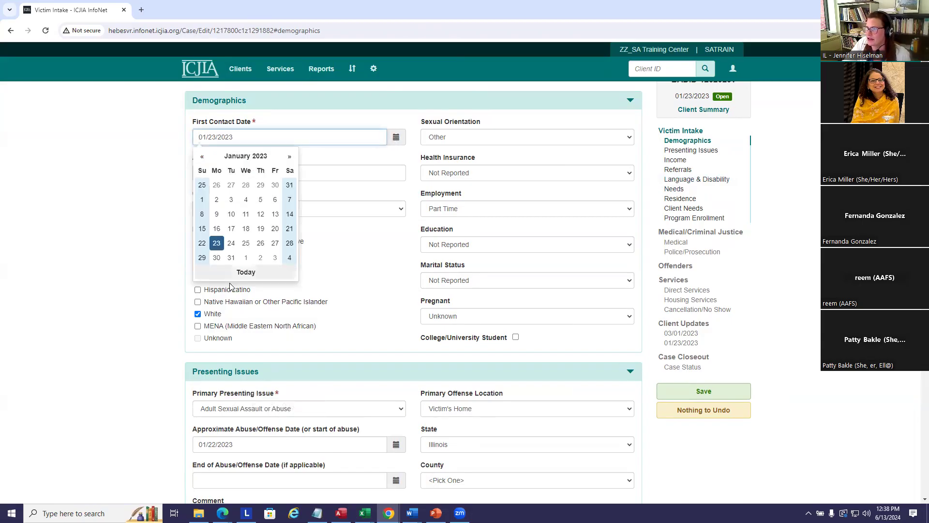
{"action": "left_click", "coordinate": [290, 156]}
{"action": "left_click_drag", "start_coordinate": [271, 138], "coordinate": [178, 137]}
{"action": "type", "text": "6"}
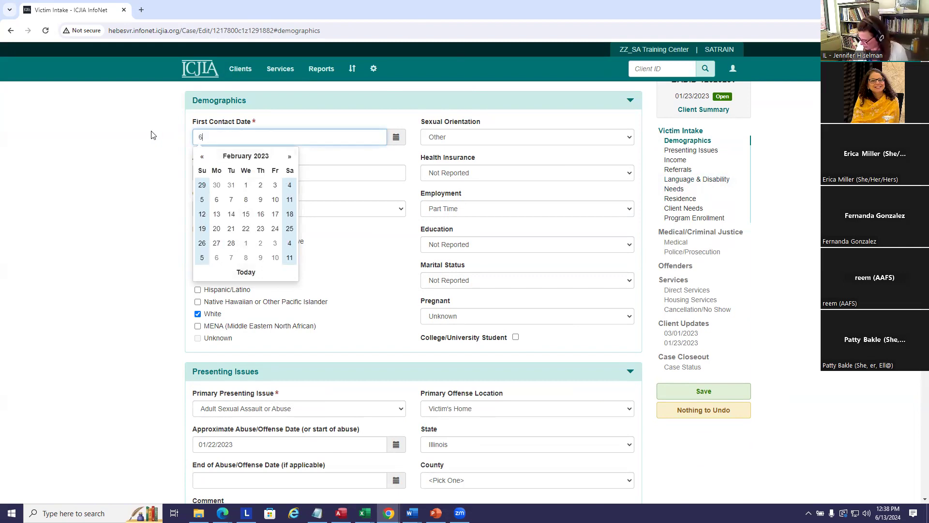
{"action": "type", "text": "/13/24"}
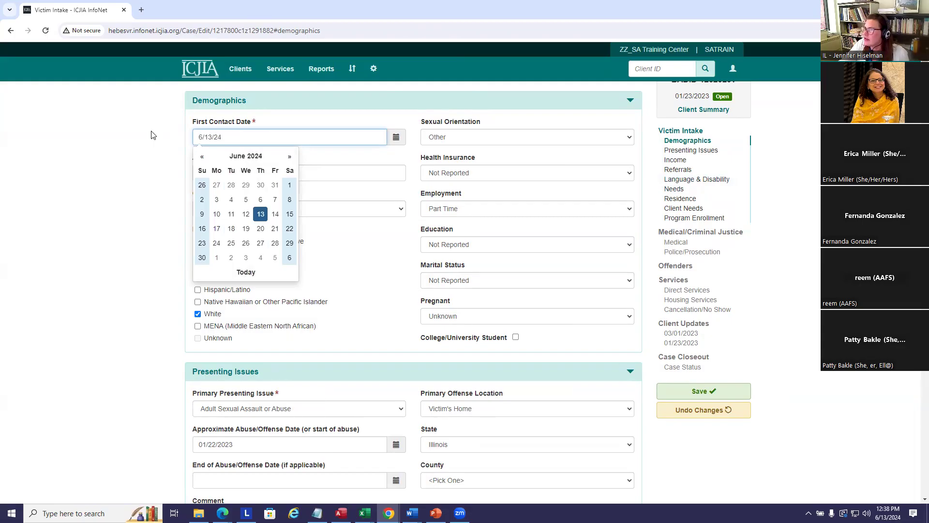
{"action": "left_click", "coordinate": [151, 135]}
{"action": "left_click_drag", "start_coordinate": [270, 172], "coordinate": [190, 172]}
{"action": "type", "text": "30"}
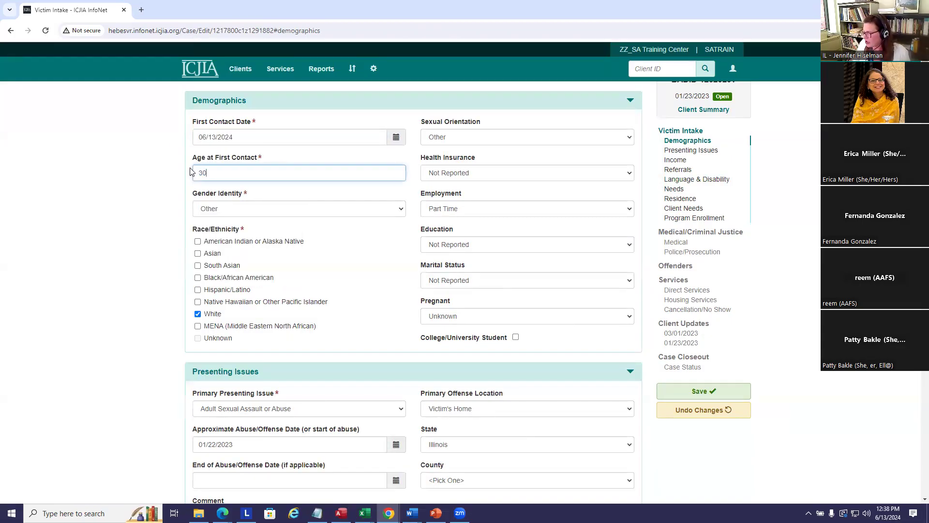
Set gender Female, orientation Heterosexual/Straight and Private health insurance, then attempt to save.
{"action": "left_click", "coordinate": [244, 213]}
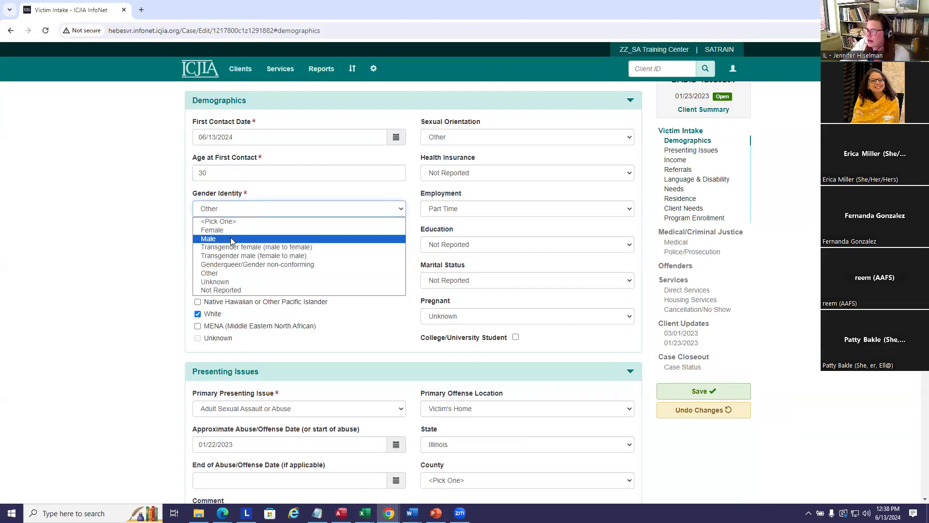
{"action": "left_click", "coordinate": [230, 236]}
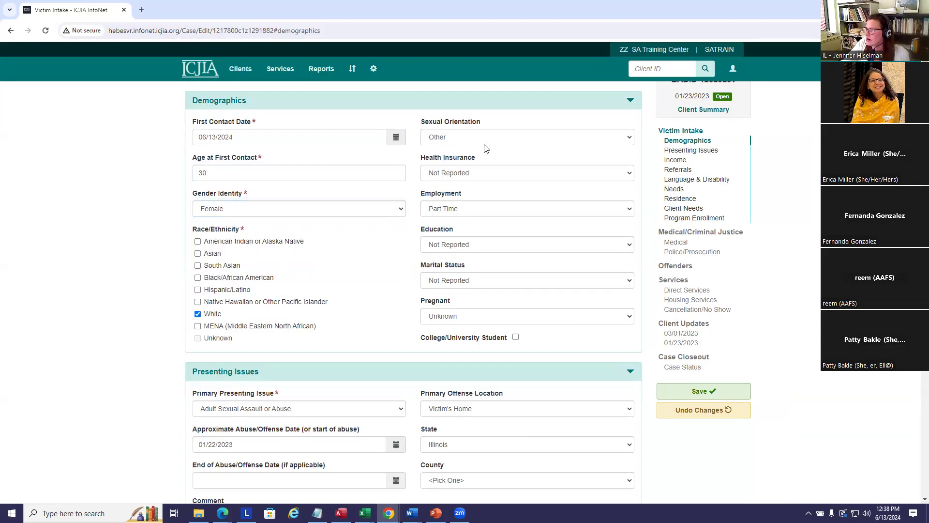
{"action": "left_click", "coordinate": [508, 142]}
{"action": "left_click", "coordinate": [515, 158]}
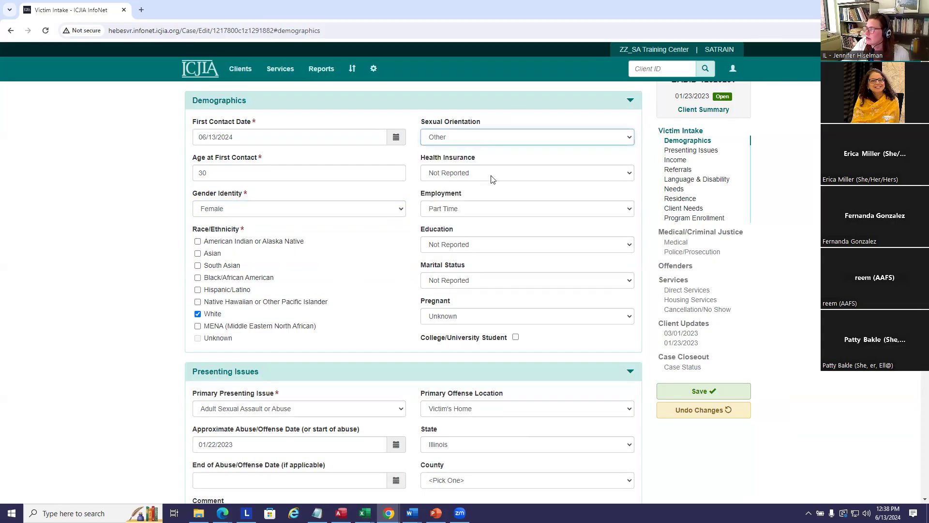
{"action": "left_click", "coordinate": [500, 173]}
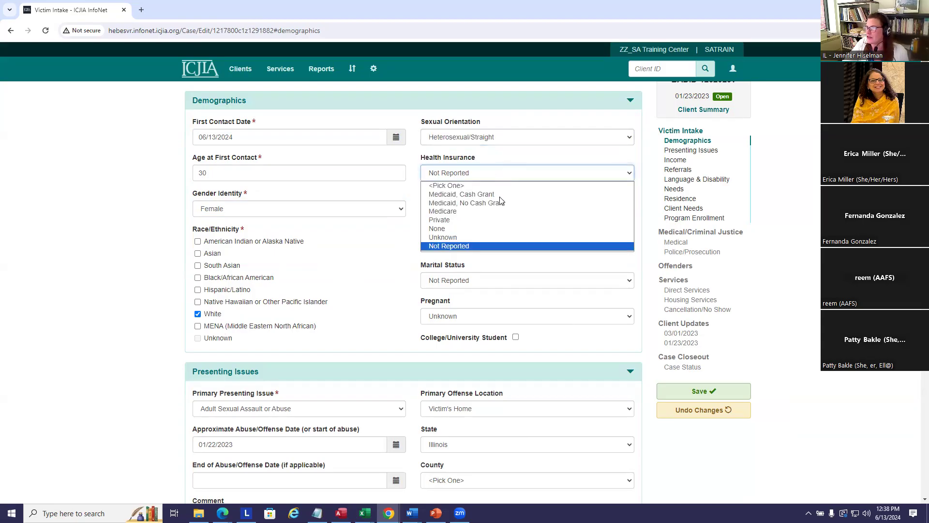
{"action": "left_click", "coordinate": [458, 221]}
{"action": "left_click", "coordinate": [501, 259]}
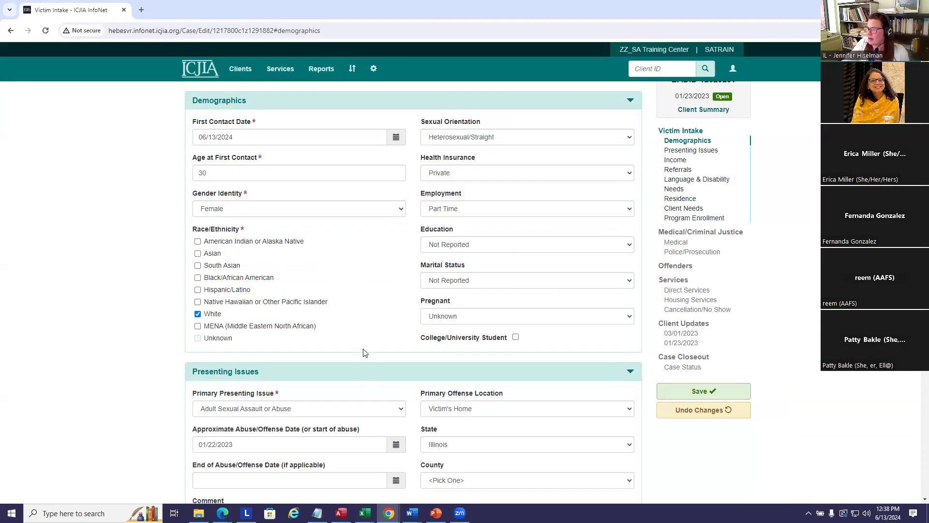
{"action": "scroll", "coordinate": [395, 310], "scroll_direction": "down", "scroll_amount": 1}
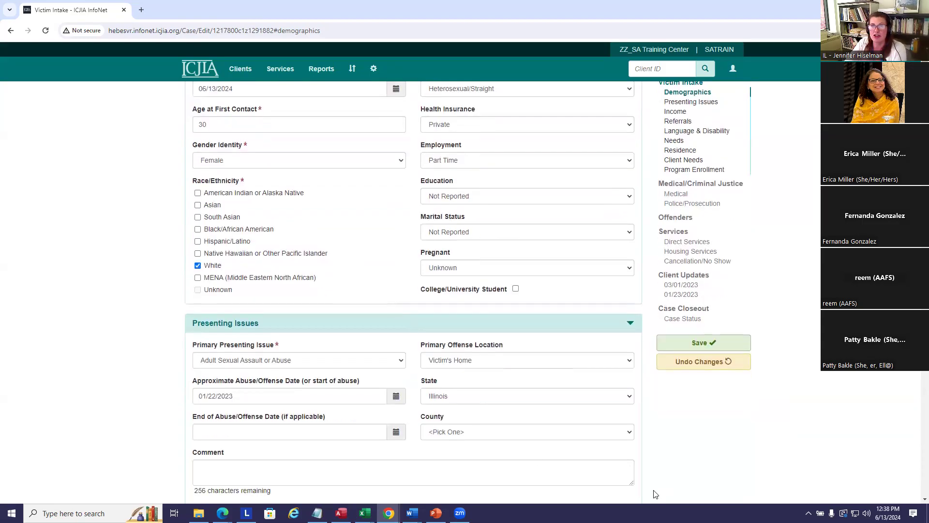
{"action": "left_click", "coordinate": [713, 346]}
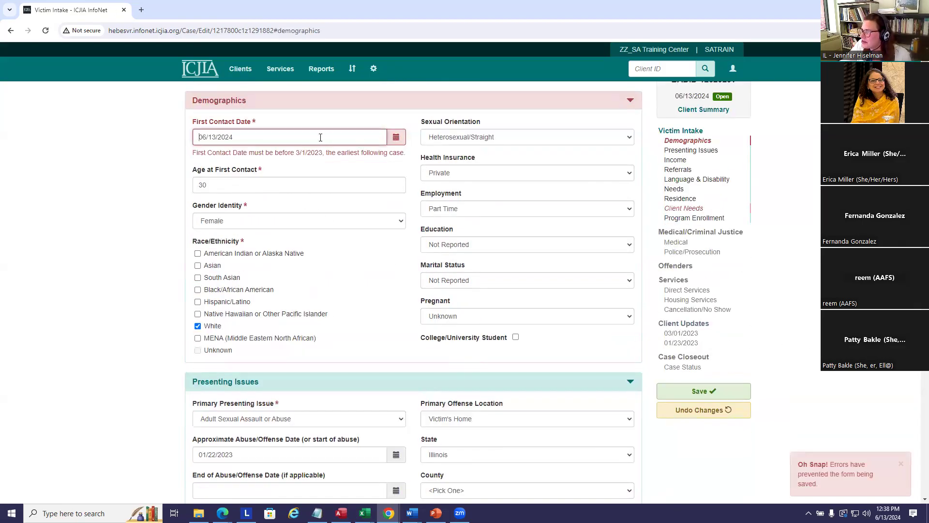
Check the first contact date calendar and retry saving the intake changes.
{"action": "left_click", "coordinate": [285, 137]}
{"action": "scroll", "coordinate": [319, 150], "scroll_direction": "up", "scroll_amount": 1}
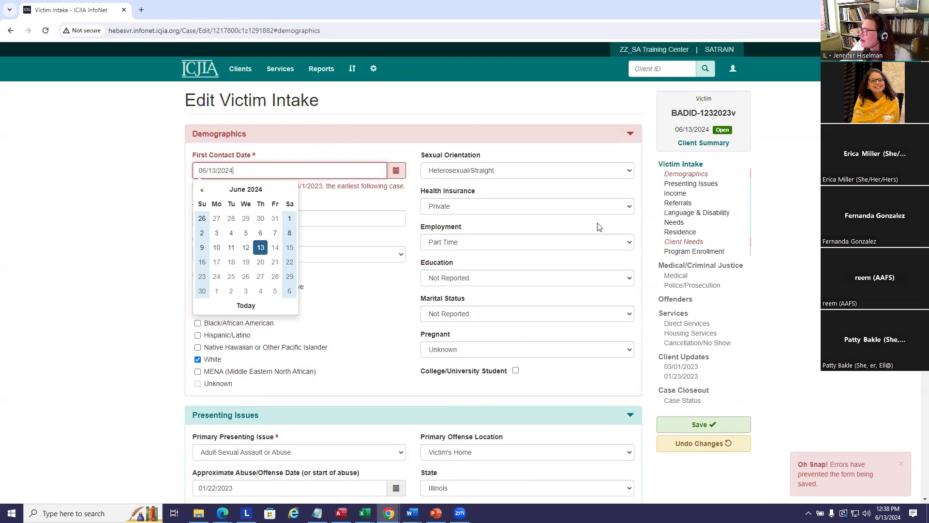
{"action": "left_click", "coordinate": [355, 198]}
{"action": "left_click", "coordinate": [285, 174]}
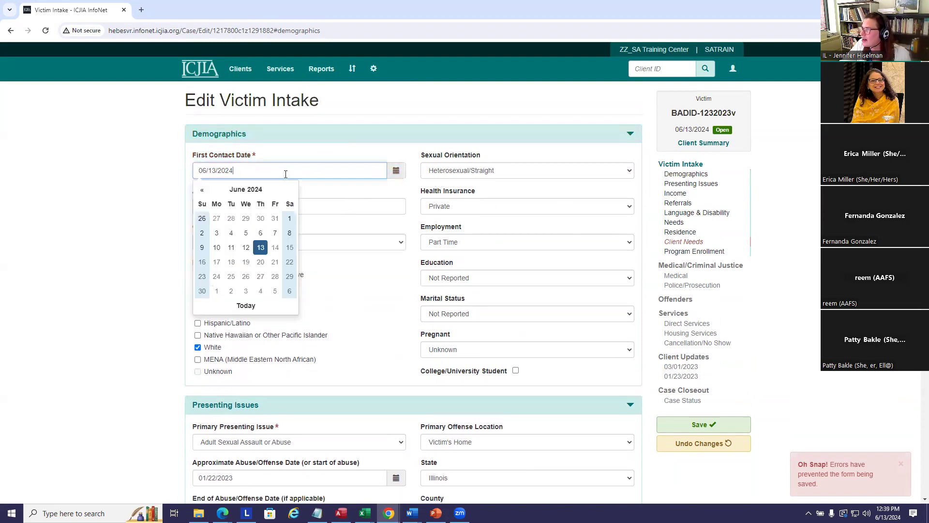
{"action": "left_click", "coordinate": [327, 150]}
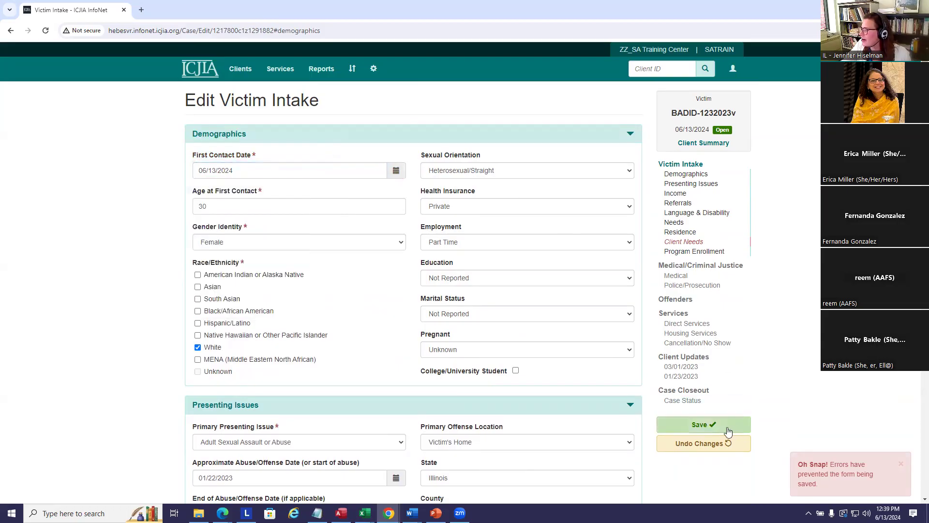
{"action": "left_click", "coordinate": [707, 426]}
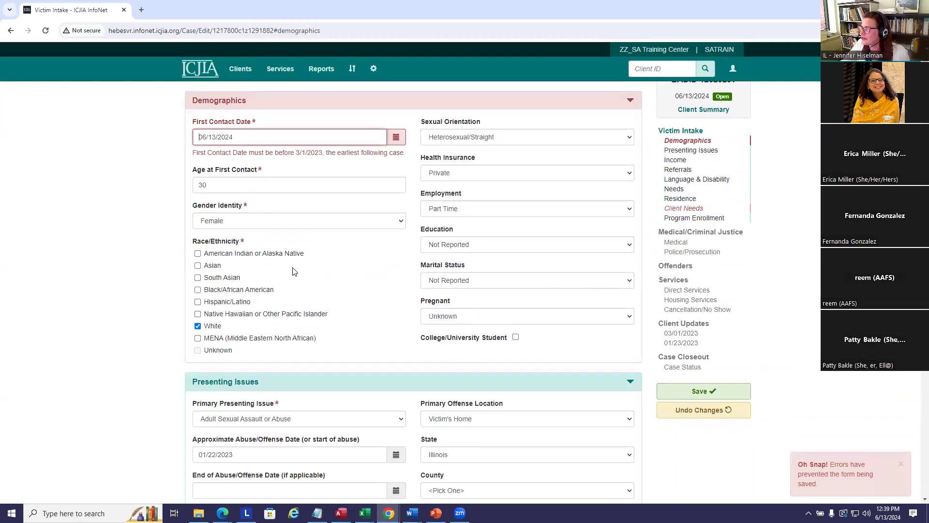
{"action": "scroll", "coordinate": [346, 269], "scroll_direction": "up", "scroll_amount": 1}
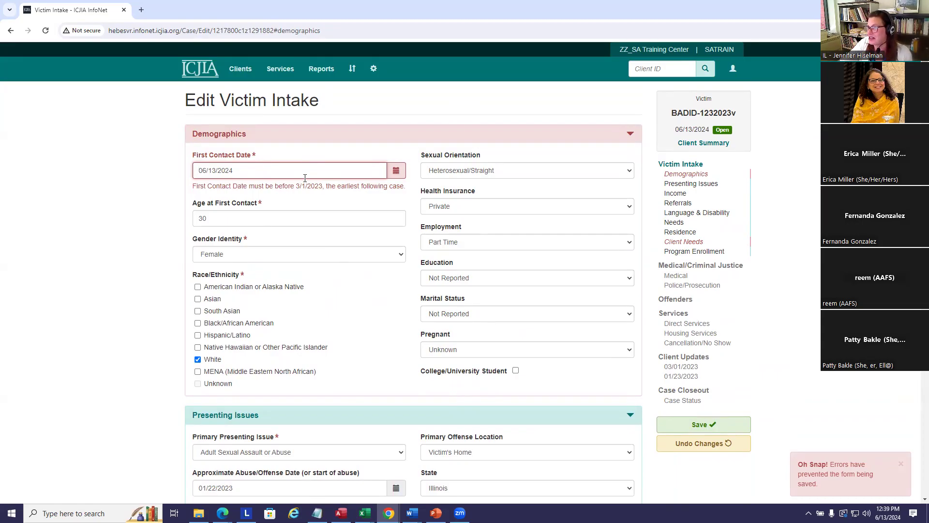
Correct the first contact date to 03/01/2023, then leave for Client Summary discarding unsaved edits.
{"action": "left_click_drag", "start_coordinate": [305, 178], "coordinate": [176, 177]}
{"action": "type", "text": "3/1/2"}
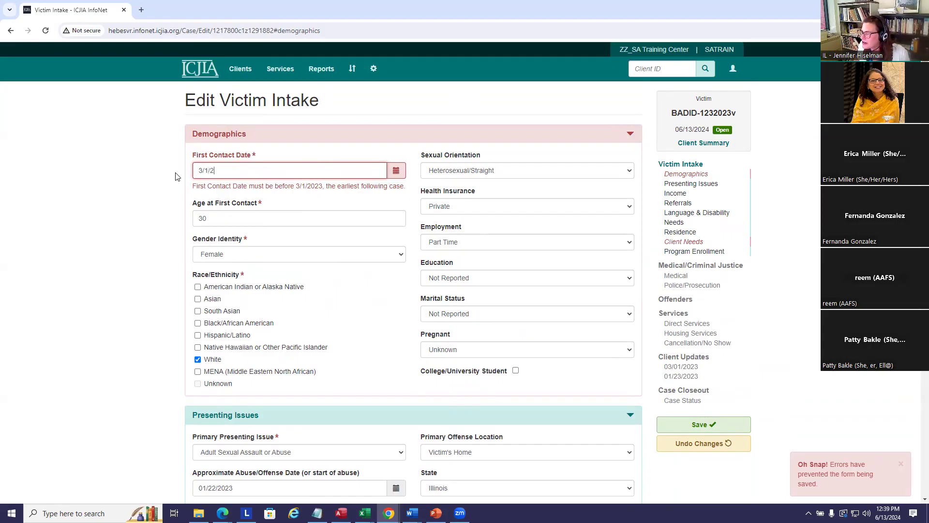
{"action": "type", "text": "3"}
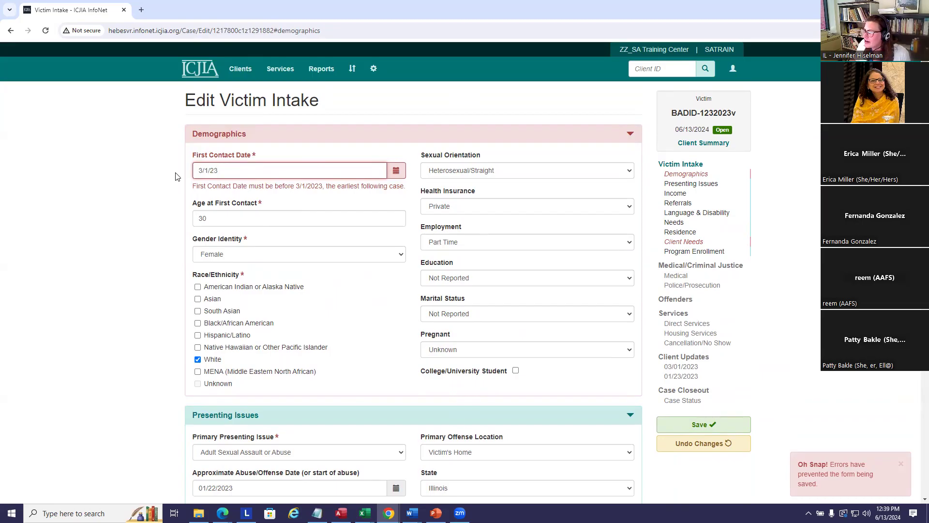
{"action": "left_click", "coordinate": [413, 90]}
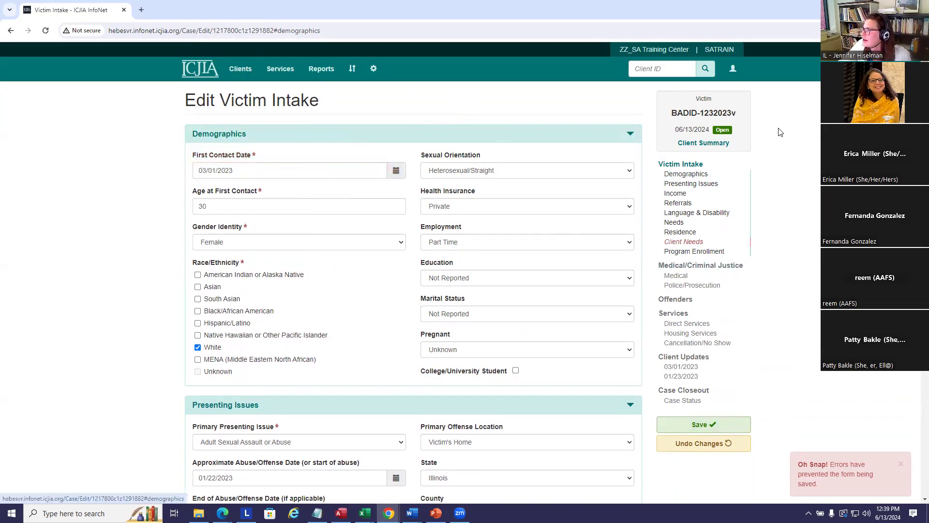
{"action": "left_click", "coordinate": [705, 143]}
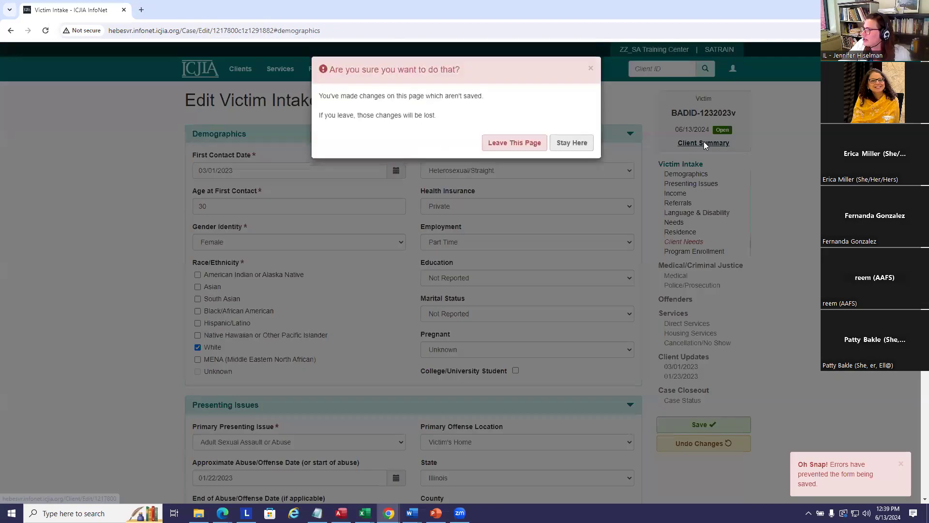
{"action": "left_click", "coordinate": [516, 145]}
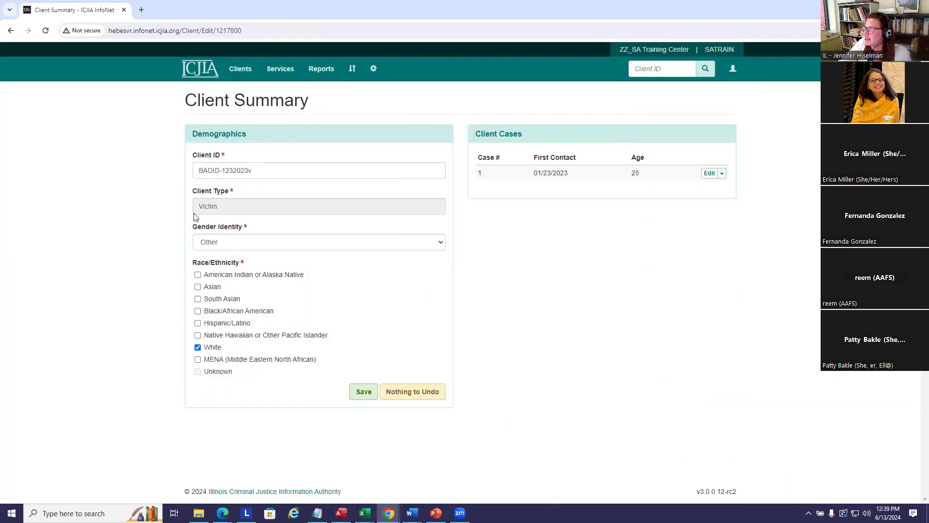
{"action": "left_click_drag", "start_coordinate": [278, 166], "coordinate": [108, 167]}
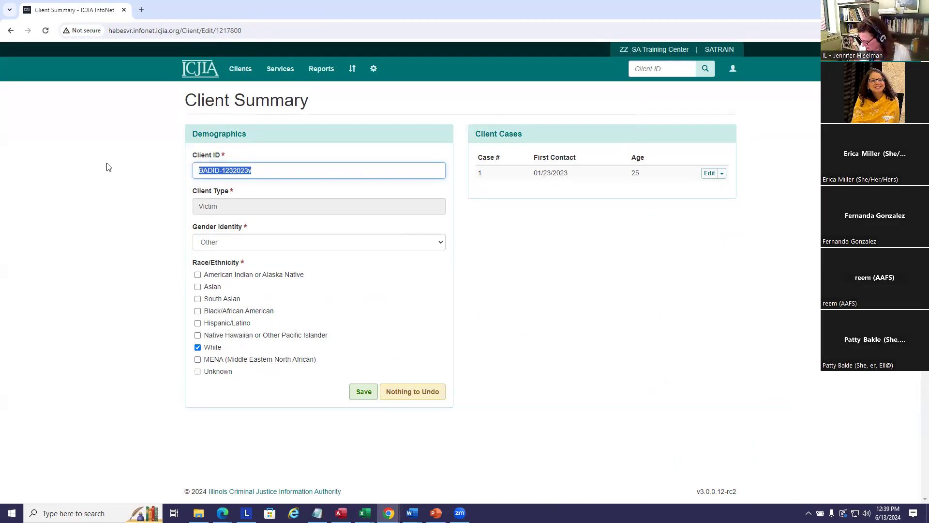
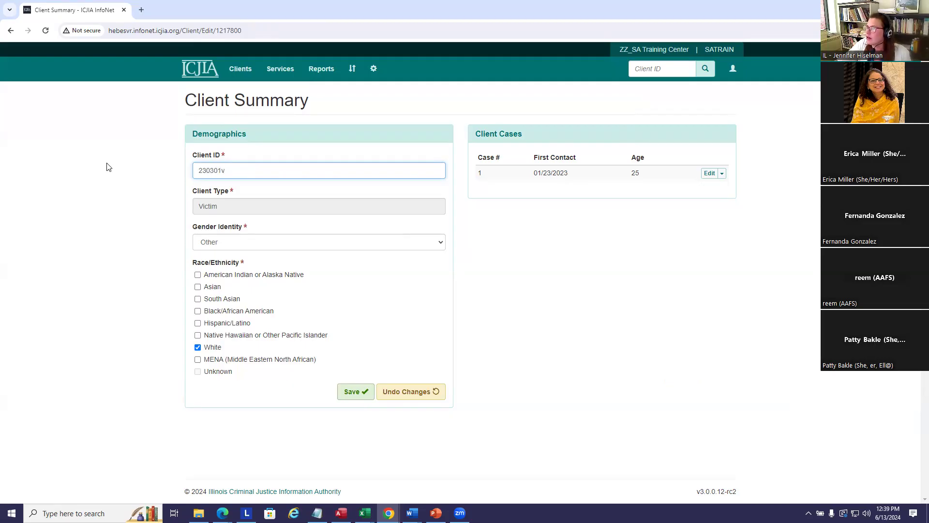
{"action": "left_click", "coordinate": [350, 392]}
{"action": "left_click", "coordinate": [556, 131]}
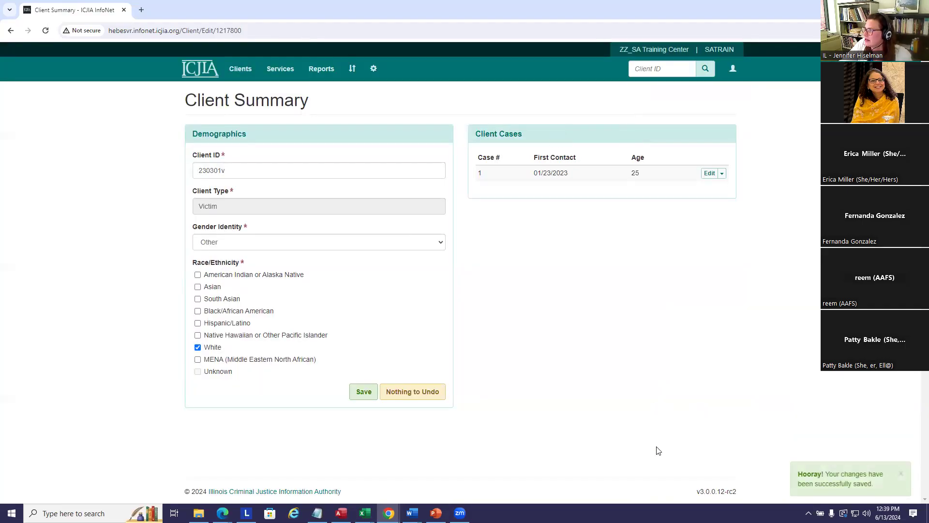